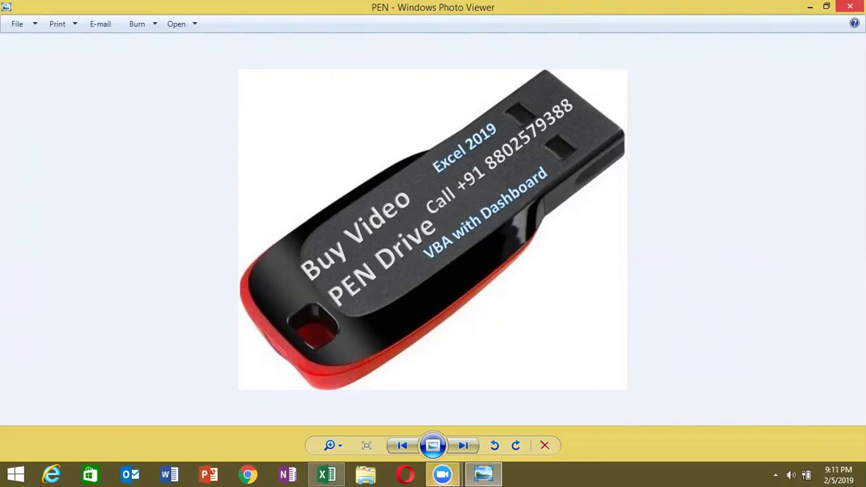
- Close the pen-drive picture and switch to the CF workbook's city scores in Excel
{"action": "left_click", "coordinate": [850, 7]}
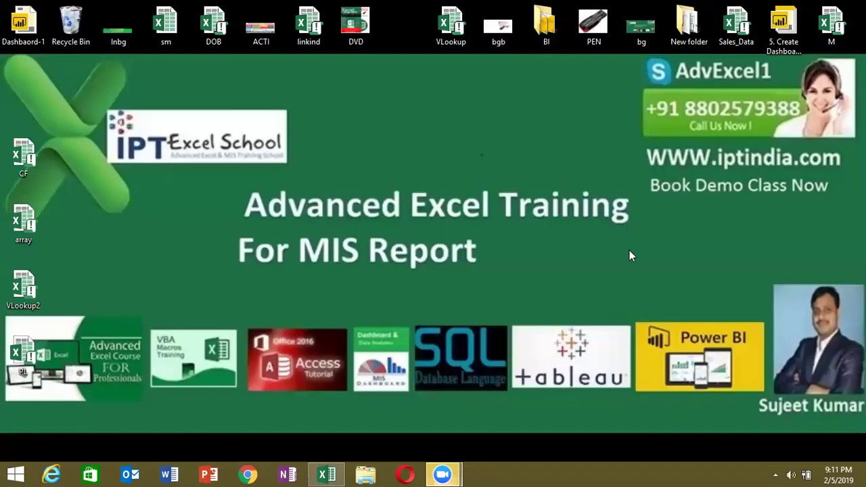
{"action": "left_click", "coordinate": [338, 474]}
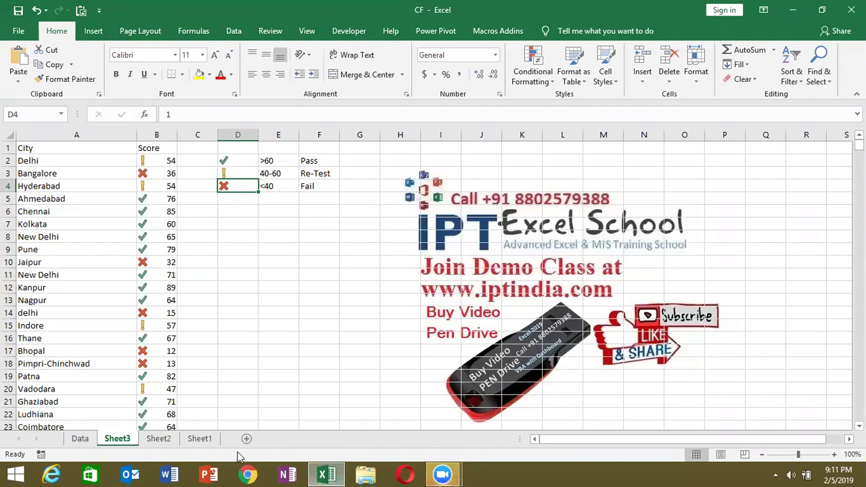
- Add a blank Sheet4 and launch the Visual Basic editor from the Developer tab
{"action": "left_click", "coordinate": [252, 438]}
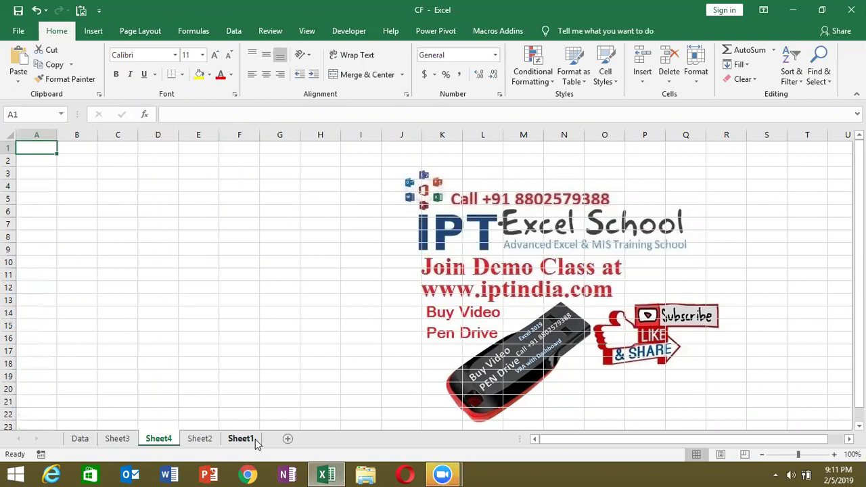
{"action": "left_click", "coordinate": [356, 35]}
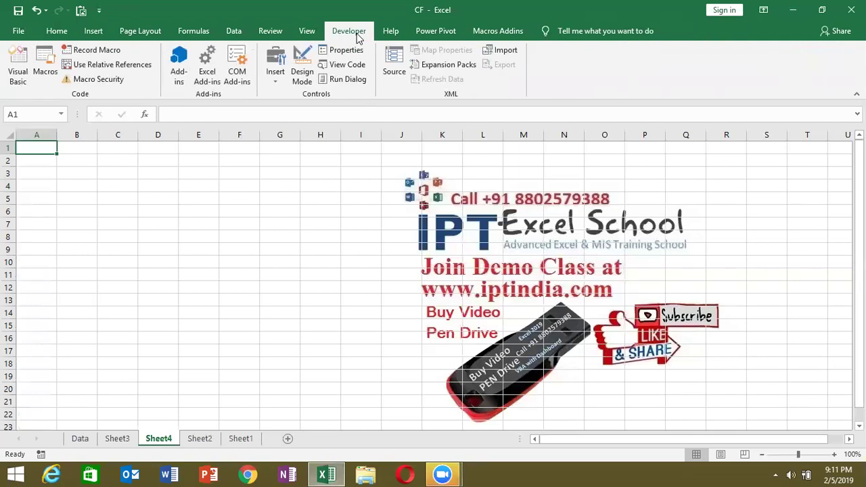
{"action": "left_click", "coordinate": [20, 86]}
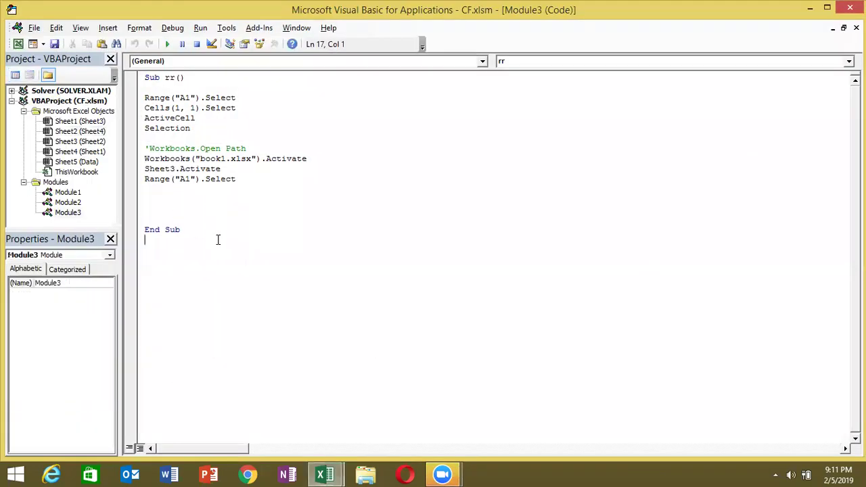
- Delete the old macro code from Module3 and from Module2
{"action": "left_click_drag", "start_coordinate": [218, 239], "coordinate": [158, 90]}
{"action": "key", "text": "Delete"}
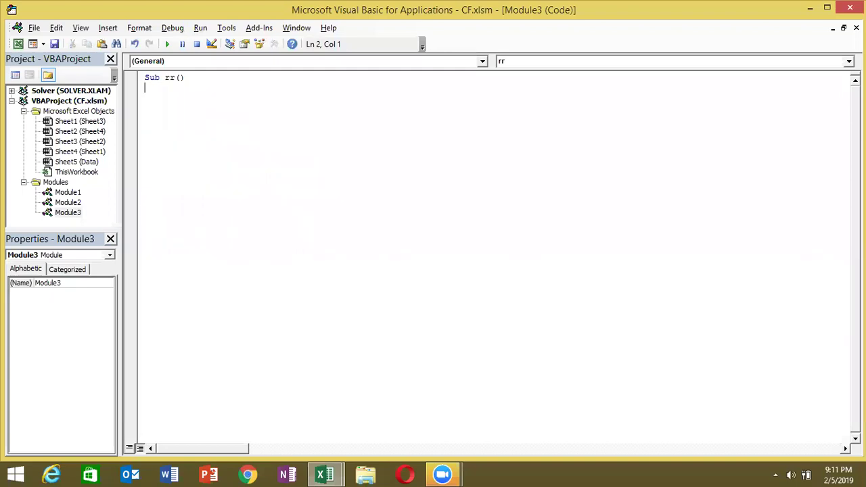
{"action": "double_click", "coordinate": [68, 202]}
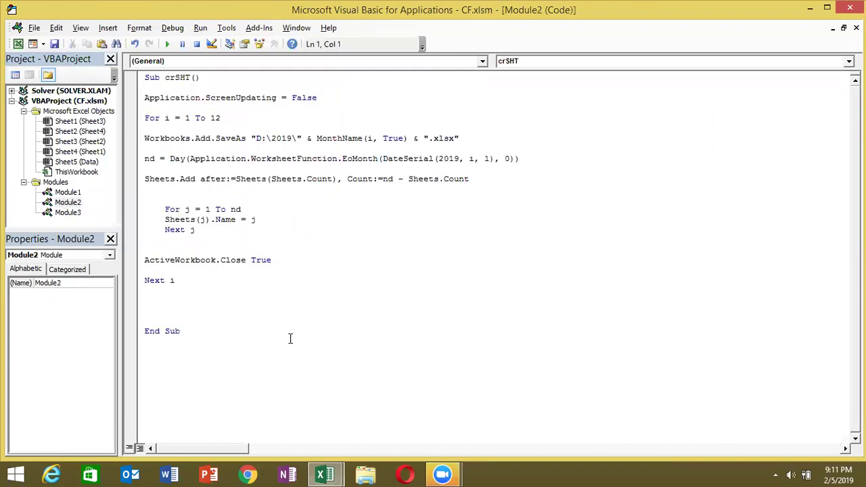
{"action": "left_click_drag", "start_coordinate": [280, 359], "coordinate": [159, 22]}
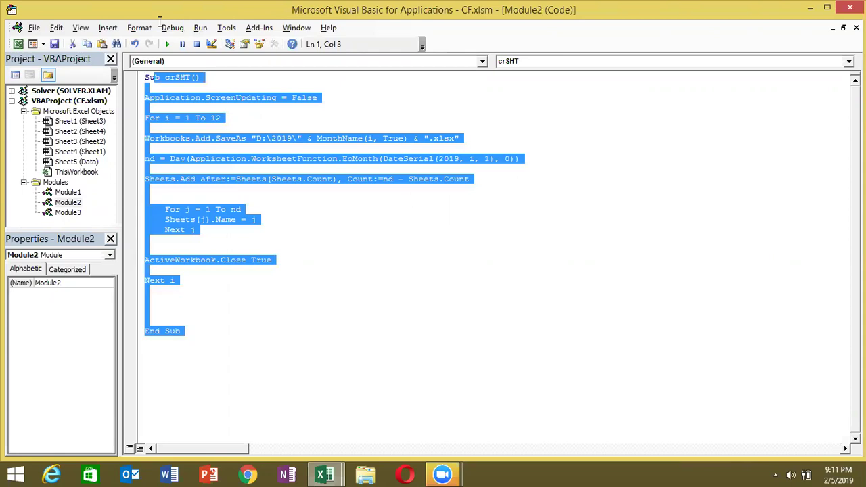
{"action": "key", "text": "Delete"}
- Check Module1 and Module3, then reopen Module2
{"action": "left_click", "coordinate": [68, 203]}
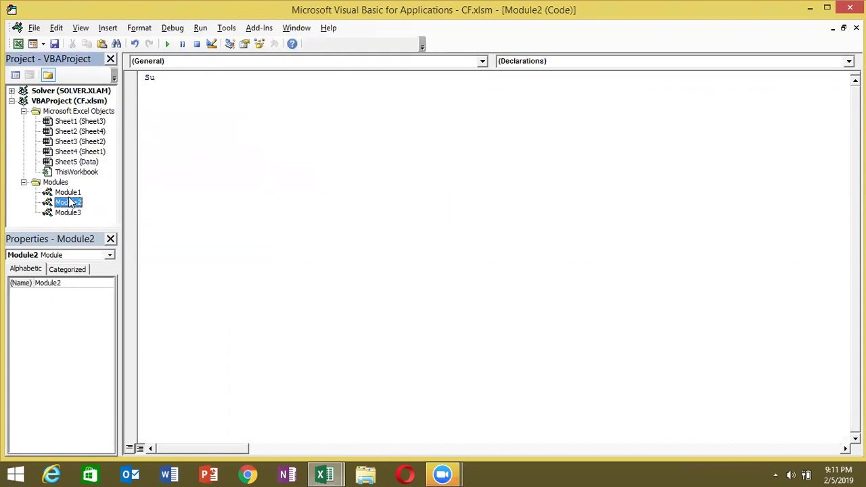
{"action": "double_click", "coordinate": [67, 192]}
{"action": "left_click", "coordinate": [82, 214]}
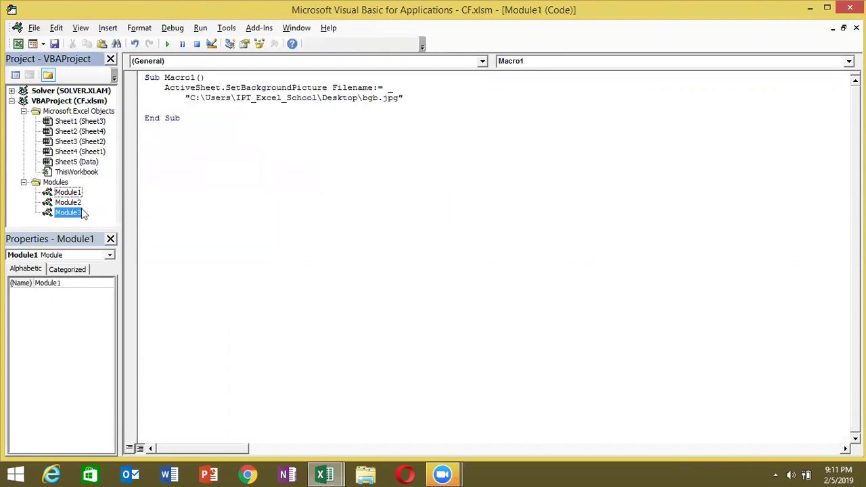
{"action": "double_click", "coordinate": [82, 213]}
{"action": "double_click", "coordinate": [79, 203]}
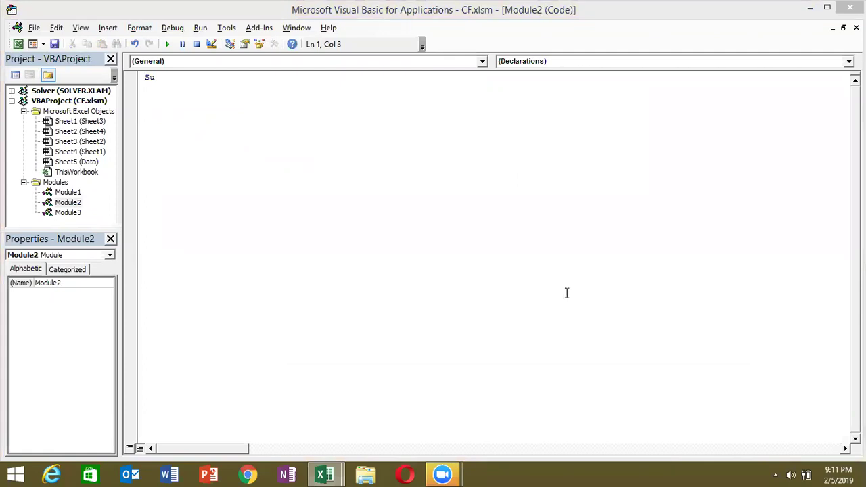
- Declare the rr macro in Module2 with Sub rr() and End Sub
{"action": "left_click", "coordinate": [275, 85]}
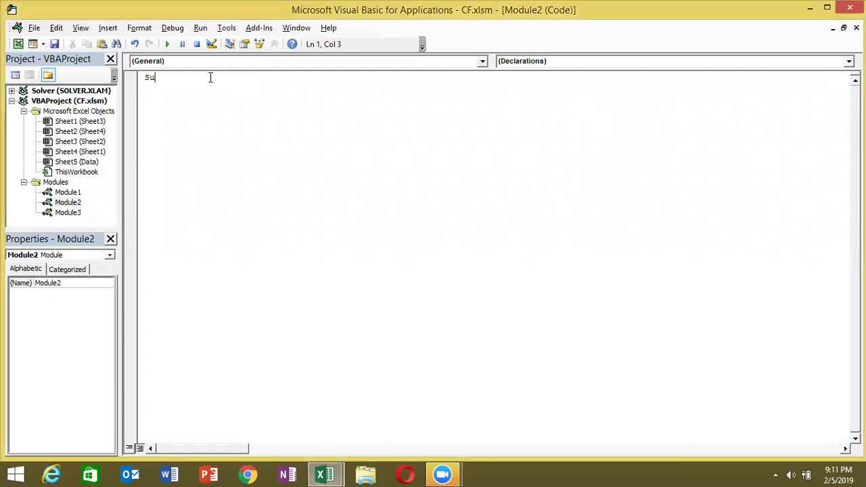
{"action": "type", "text": "b rr"}
{"action": "type", "text": "()"}
{"action": "key", "text": "Return"}
{"action": "key", "text": "Return"}
{"action": "key", "text": "Return"}
{"action": "key", "text": "Return"}
{"action": "key", "text": "Return"}
{"action": "key", "text": "Return"}
{"action": "key", "text": "alt+Tab"}
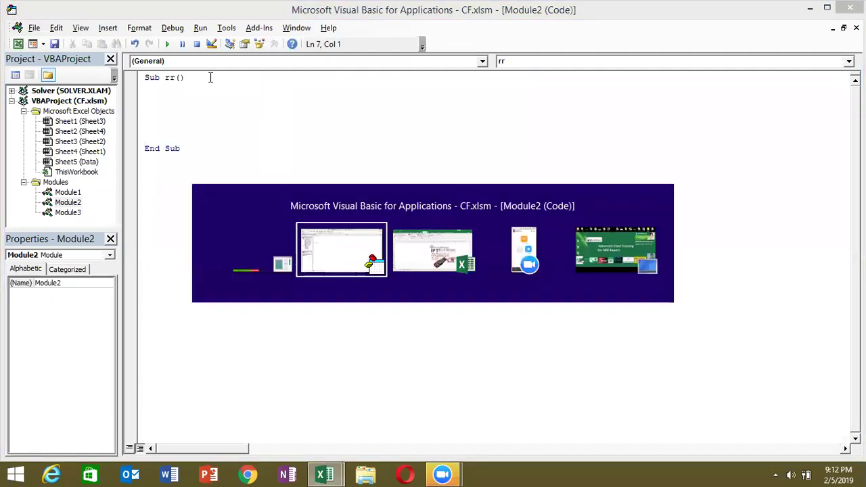
{"action": "left_click", "coordinate": [210, 78]}
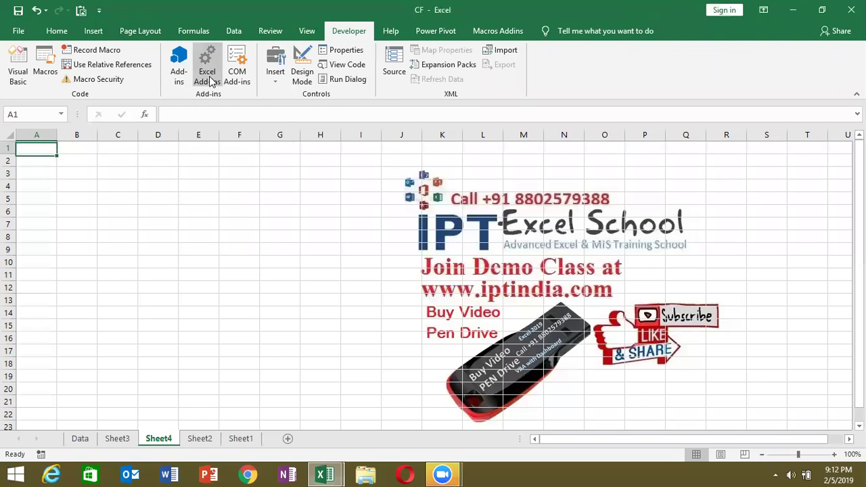
{"action": "key", "text": "alt+Tab"}
{"action": "key", "text": "alt+Tab"}
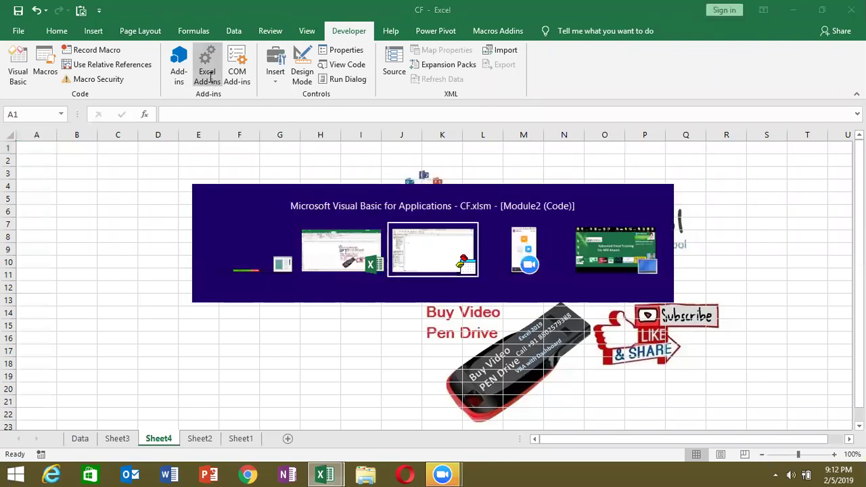
- Add macro lines setting A1 to "Name" and C1 to "Roll"
{"action": "key", "text": "Up"}
{"action": "key", "text": "Up"}
{"action": "type", "text": "range(\"A1\""}
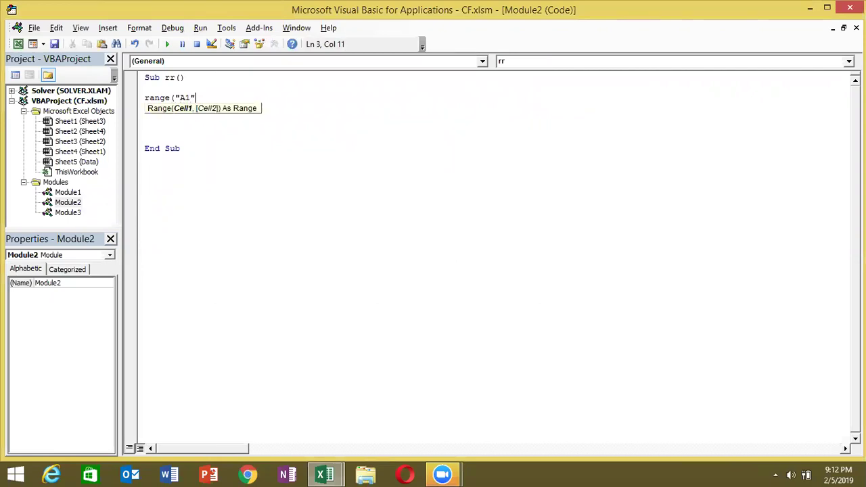
{"action": "type", "text": ").valu"}
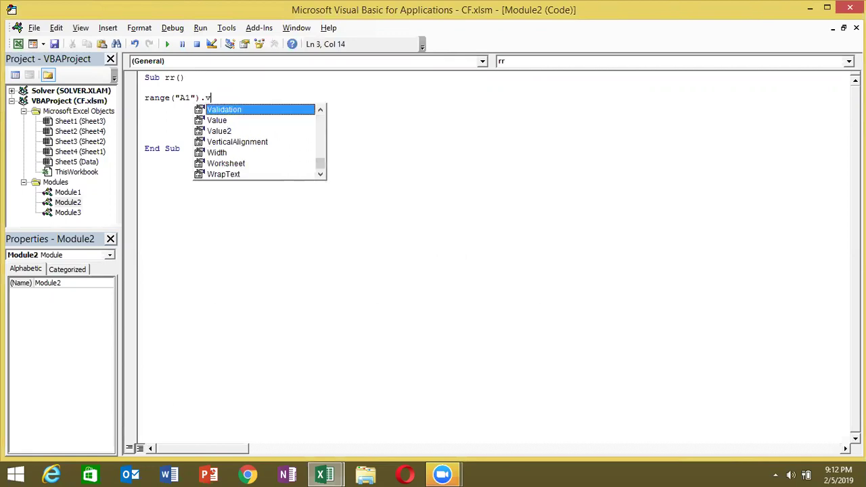
{"action": "key", "text": "Tab"}
{"action": "type", "text": "=\"Name"}
{"action": "key", "text": "BackSpace"}
{"action": "key", "text": "BackSpace"}
{"action": "key", "text": "BackSpace"}
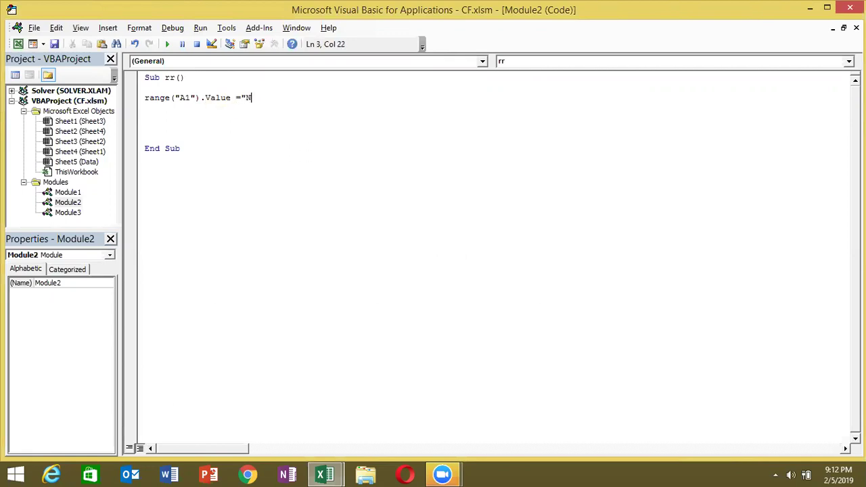
{"action": "type", "text": "ame"}
{"action": "key", "text": "Return"}
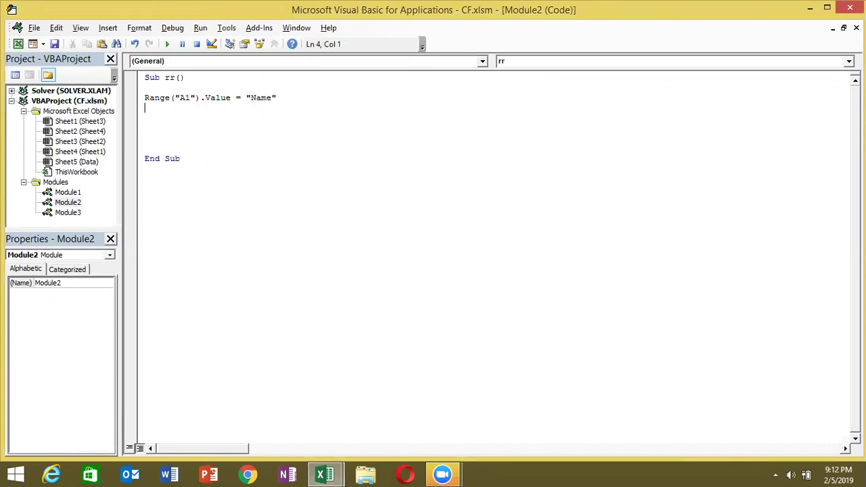
{"action": "type", "text": "range"}
{"action": "type", "text": "(\"C1\") = "}
{"action": "type", "text": "\"Roll"}
{"action": "key", "text": "Return"}
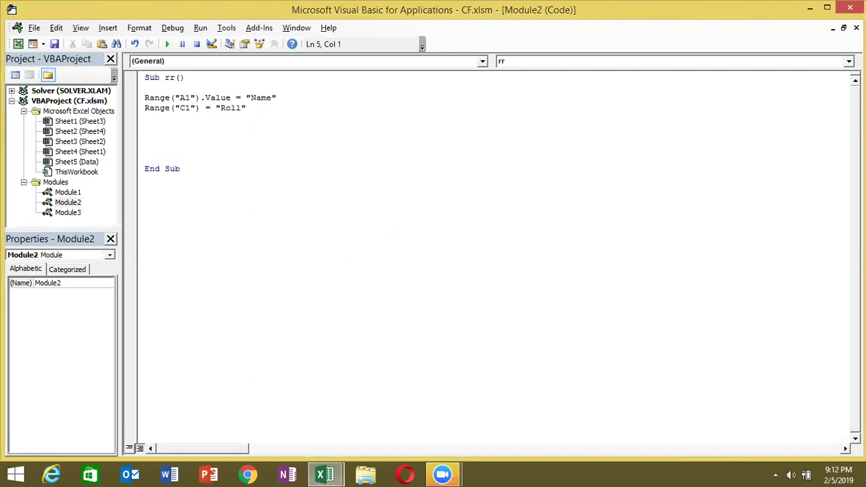
{"action": "type", "text": "range"}
{"action": "type", "text": "("}
- Fix the compile error so B1 gets "Roll" and add Range("C1").Formula = "Marks"
{"action": "left_click", "coordinate": [186, 107]}
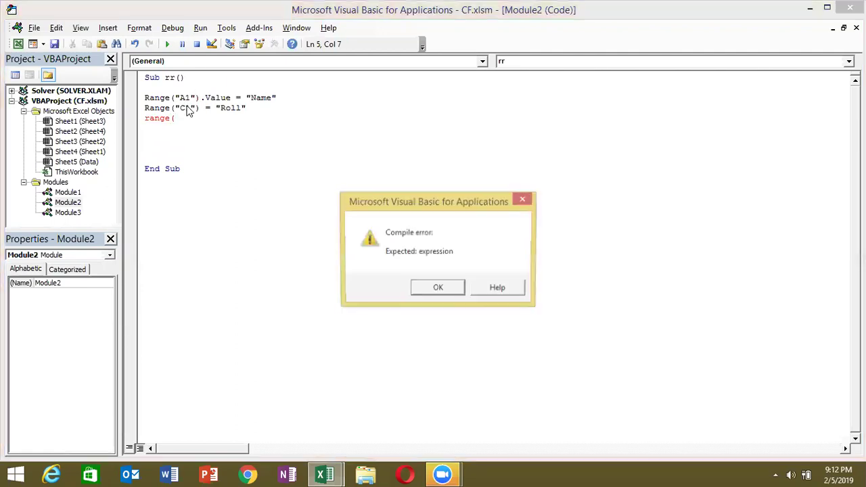
{"action": "key", "text": "Return"}
{"action": "key", "text": "BackSpace"}
{"action": "type", "text": "B"}
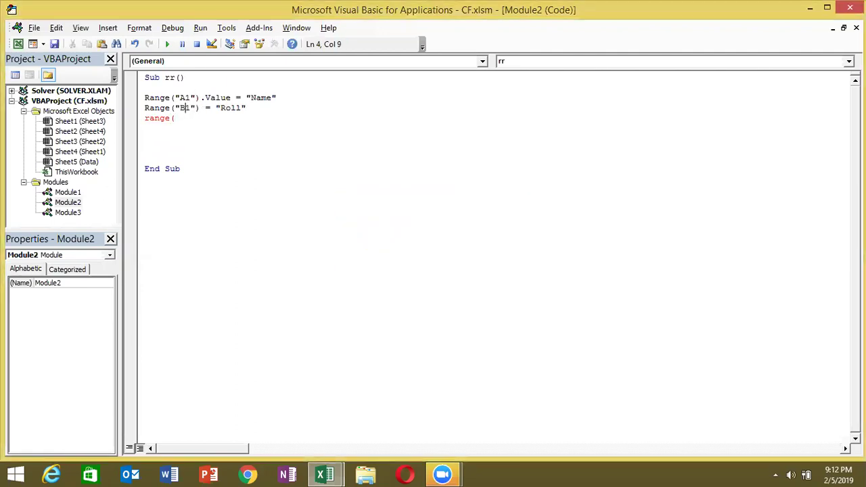
{"action": "type", "text": "\""}
{"action": "type", "text": "C1\").for"}
{"action": "key", "text": "Tab"}
{"action": "type", "text": "= \""}
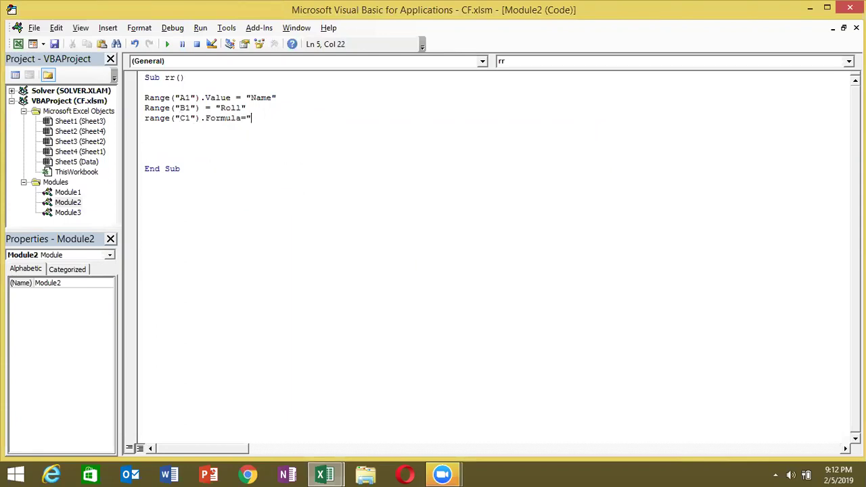
{"action": "type", "text": "Marks\""}
{"action": "key", "text": "Return"}
- Highlight parts of the A1 and C1 statements, then return to Excel
{"action": "mouse_move", "coordinate": [205, 98]}
{"action": "left_mouse_down"}
{"action": "mouse_move", "coordinate": [277, 99]}
{"action": "mouse_move", "coordinate": [164, 109]}
{"action": "mouse_move", "coordinate": [242, 117]}
{"action": "mouse_move", "coordinate": [251, 118]}
{"action": "mouse_move", "coordinate": [145, 98]}
{"action": "left_mouse_up"}
{"action": "left_click", "coordinate": [291, 119]}
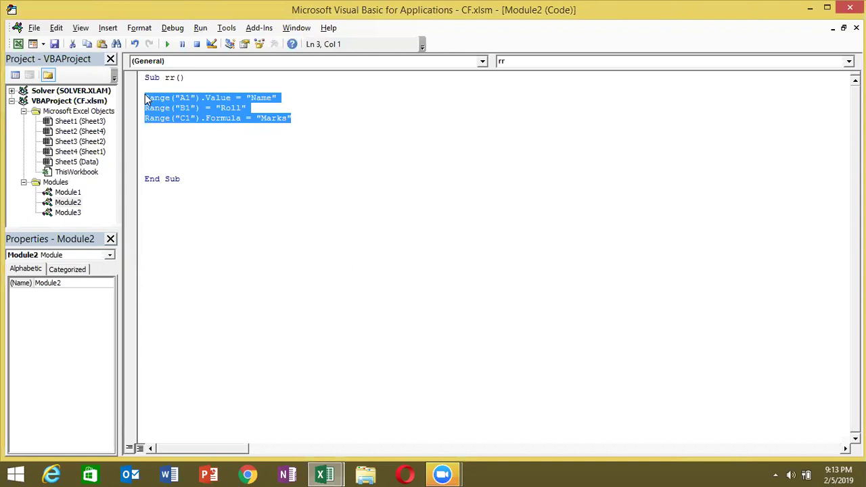
{"action": "left_click", "coordinate": [153, 138]}
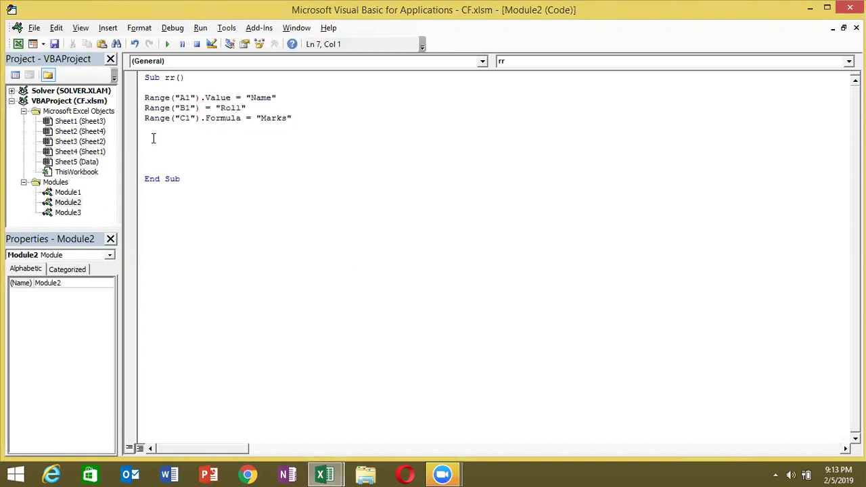
{"action": "key", "text": "alt+Tab"}
{"action": "key", "text": "alt+Tab"}
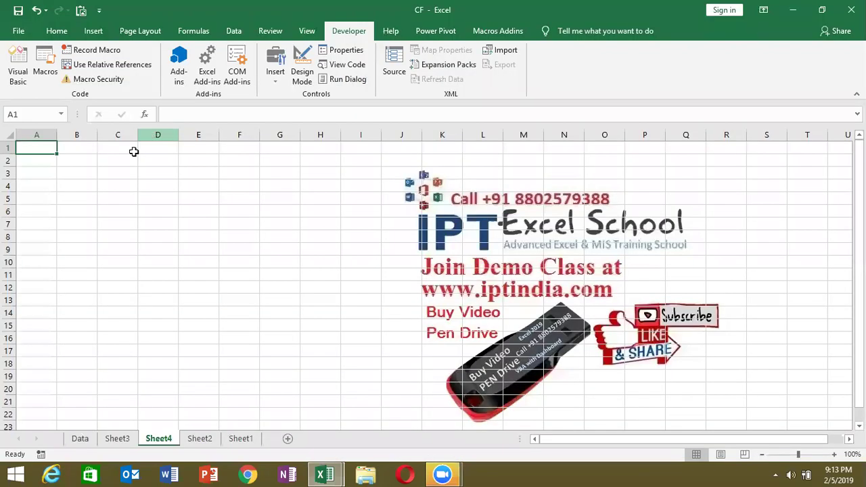
- Enter and clear 54 in A1, then put 20 in F1 and return to the code
{"action": "double_click", "coordinate": [43, 163]}
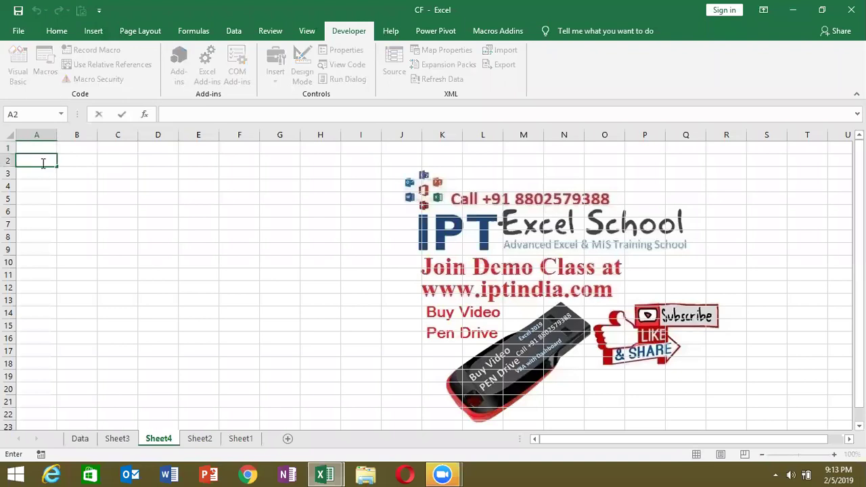
{"action": "key", "text": "Up"}
{"action": "type", "text": "54"}
{"action": "key", "text": "Tab"}
{"action": "key", "text": "Left"}
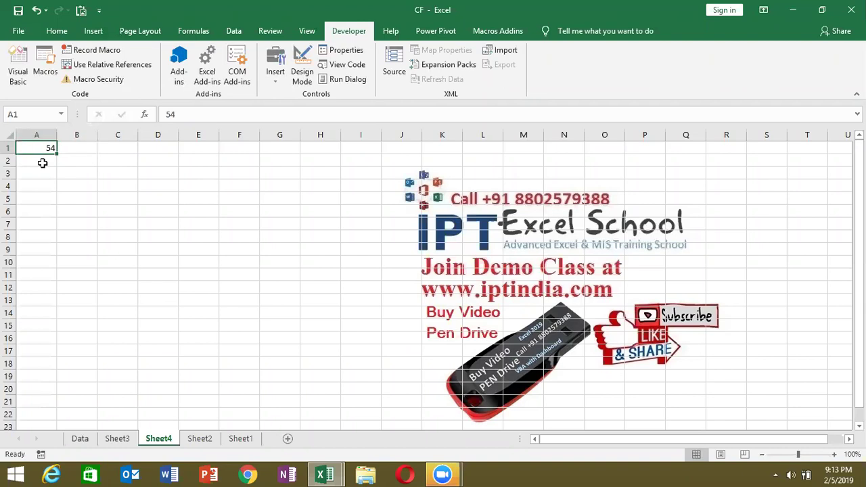
{"action": "key", "text": "Delete"}
{"action": "key", "text": "Right"}
{"action": "key", "text": "Right"}
{"action": "key", "text": "Right"}
{"action": "key", "text": "Right"}
{"action": "key", "text": "Right"}
{"action": "type", "text": "20"}
{"action": "key", "text": "ctrl+Return"}
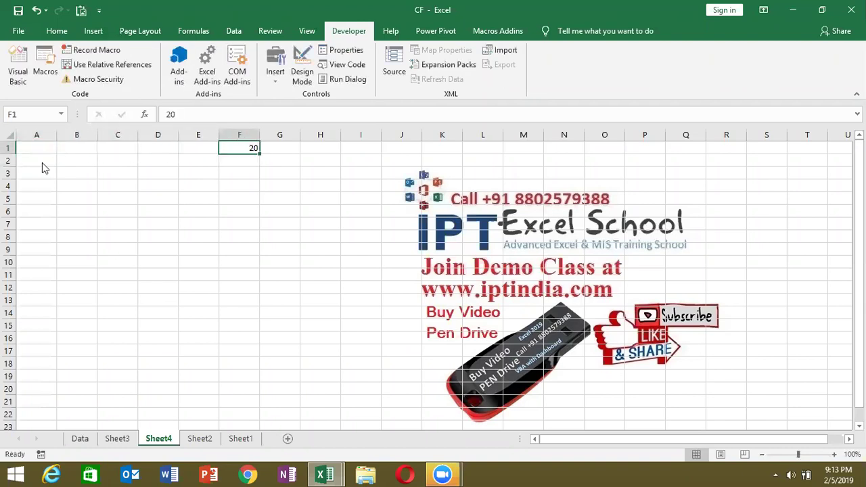
{"action": "key", "text": "alt+Tab"}
{"action": "key", "text": "alt+Tab"}
- Add the line Range("A1").Value = Range("f1").Value to rr, then switch to Excel
{"action": "type", "text": "range(\""}
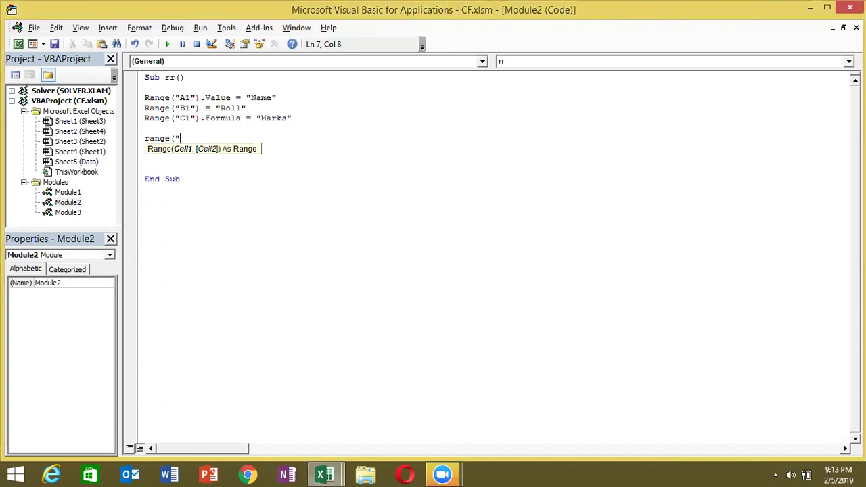
{"action": "type", "text": "A"}
{"action": "key", "text": "Return"}
{"action": "key", "text": "Return"}
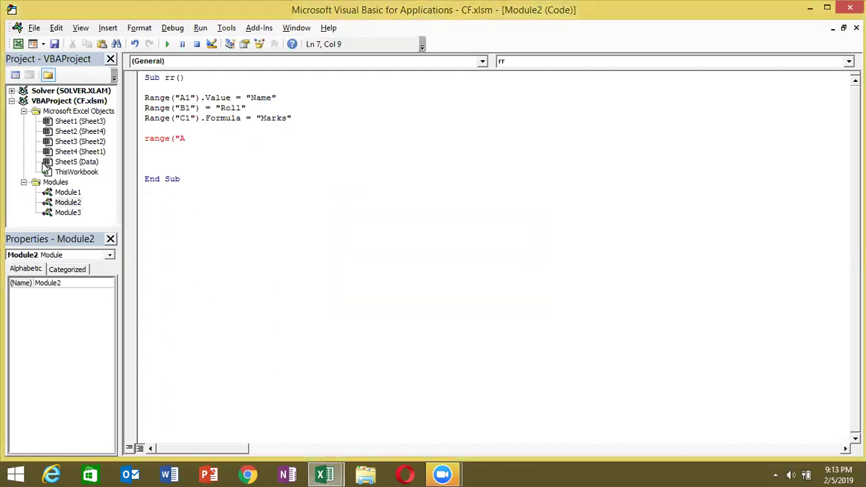
{"action": "type", "text": "1"}
{"action": "type", "text": "\""}
{"action": "type", "text": ".valu"}
{"action": "key", "text": "Tab"}
{"action": "type", "text": "=range(\"f"}
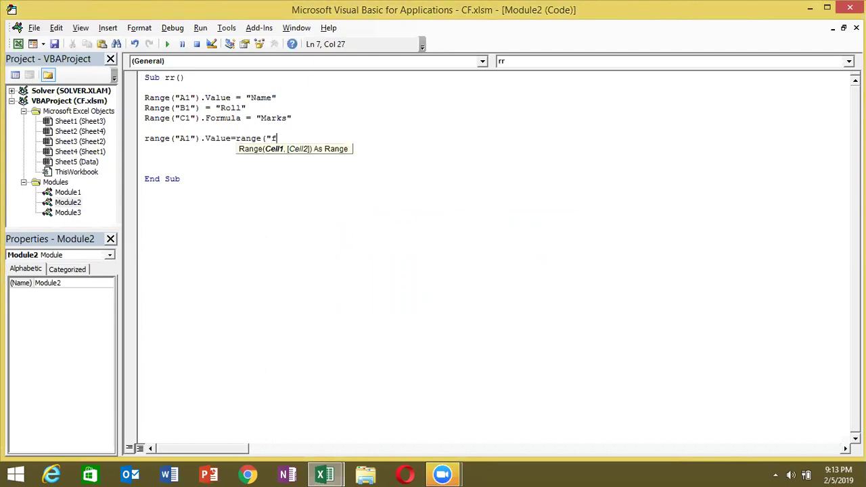
{"action": "type", "text": "1\")"}
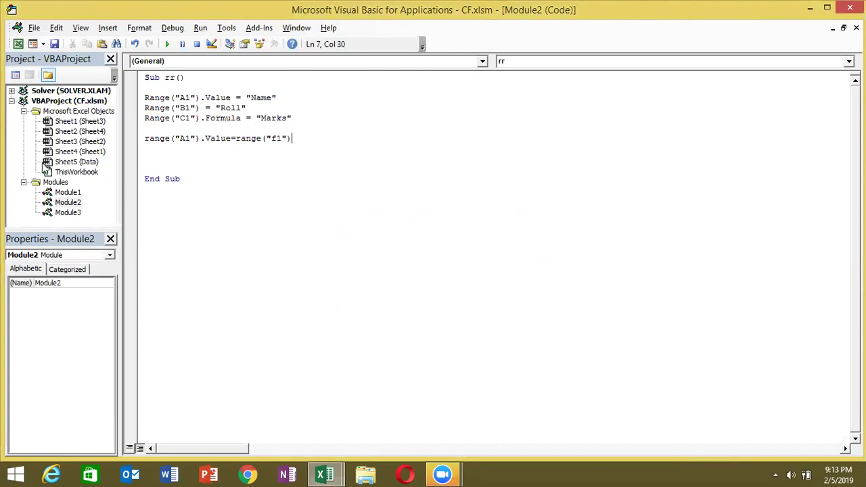
{"action": "type", "text": ".valu"}
{"action": "key", "text": "Tab"}
{"action": "key", "text": "Return"}
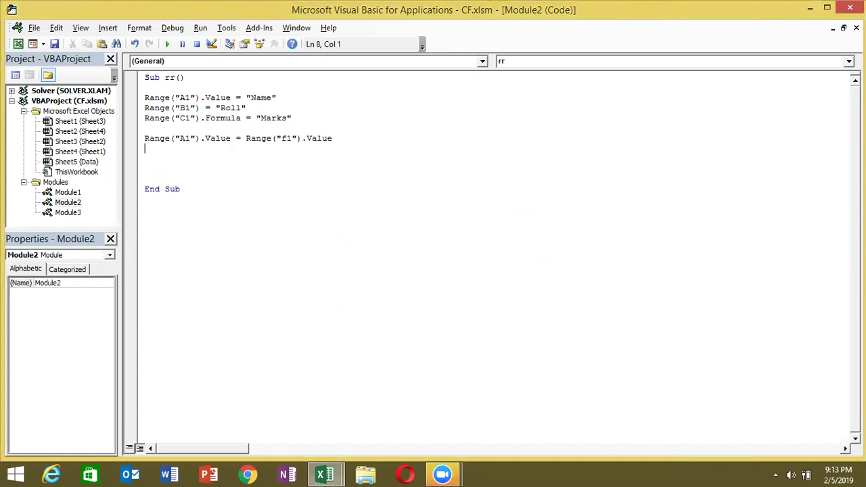
{"action": "key", "text": "alt+F11"}
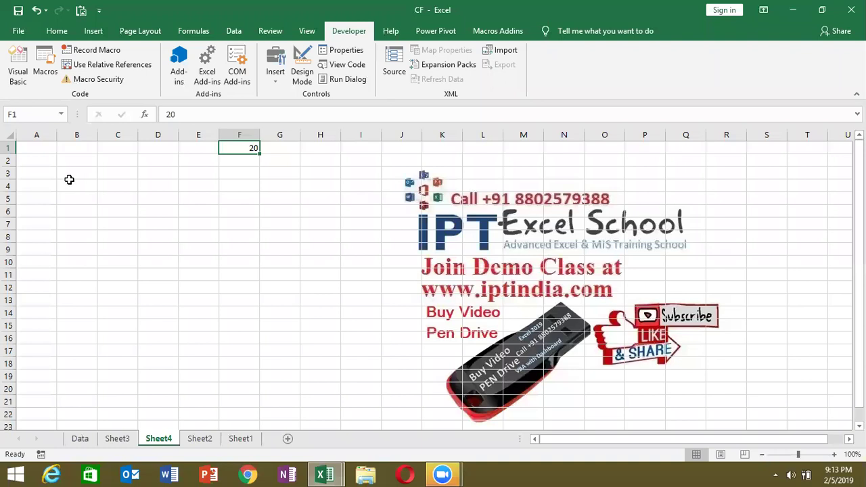
- Enter 20 in A1 and the formula =20+620 in F1
{"action": "left_click", "coordinate": [29, 147]}
{"action": "type", "text": "20"}
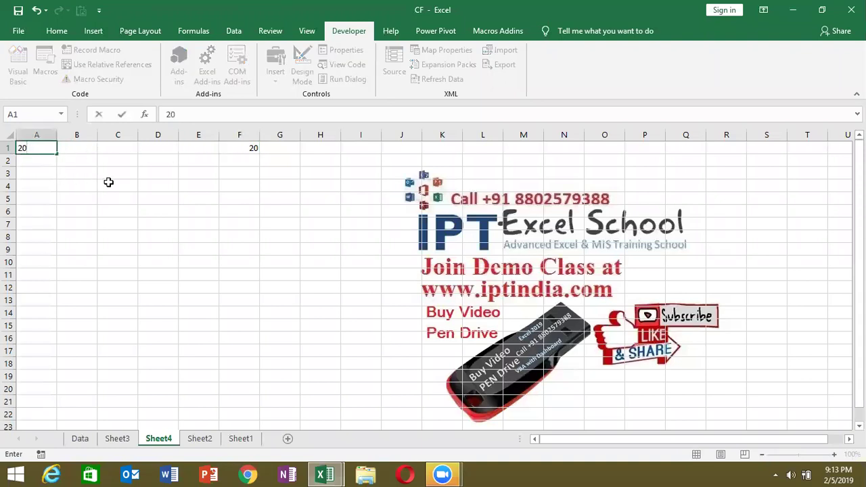
{"action": "left_click", "coordinate": [212, 171]}
{"action": "left_click", "coordinate": [248, 148]}
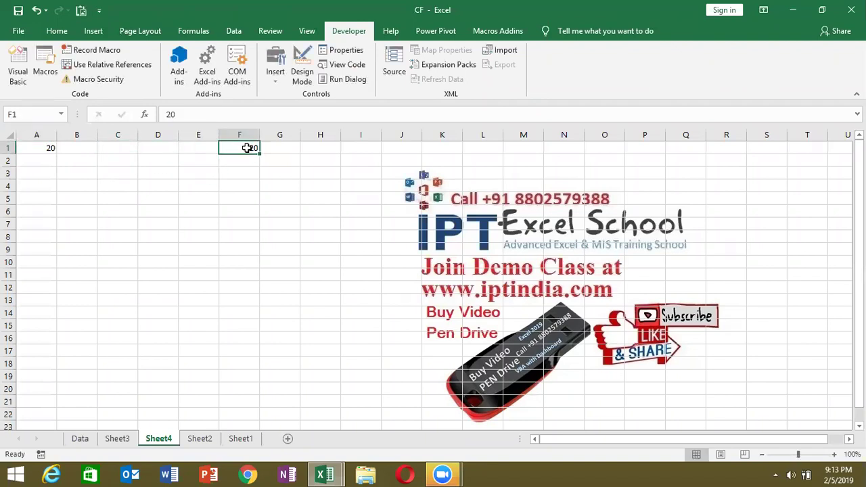
{"action": "type", "text": "=20+620"}
{"action": "key", "text": "Return"}
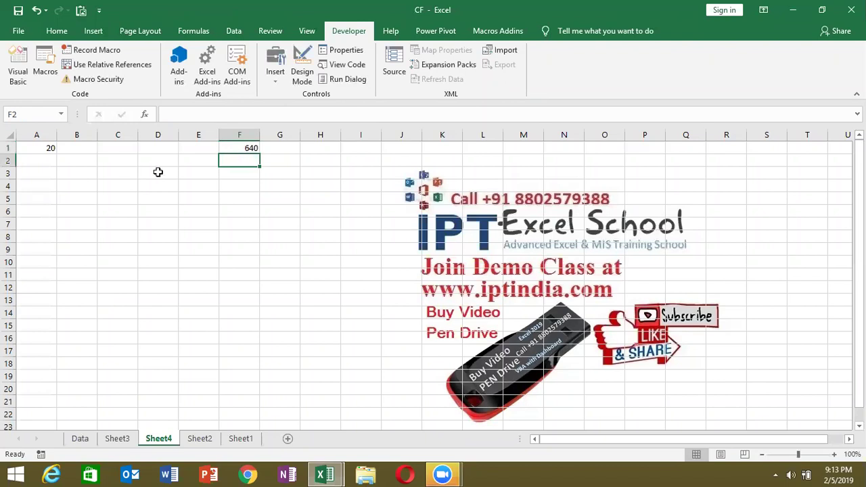
- Overwrite A1 with 640 and go back to the macro code
{"action": "left_click", "coordinate": [246, 146]}
{"action": "left_click", "coordinate": [43, 146]}
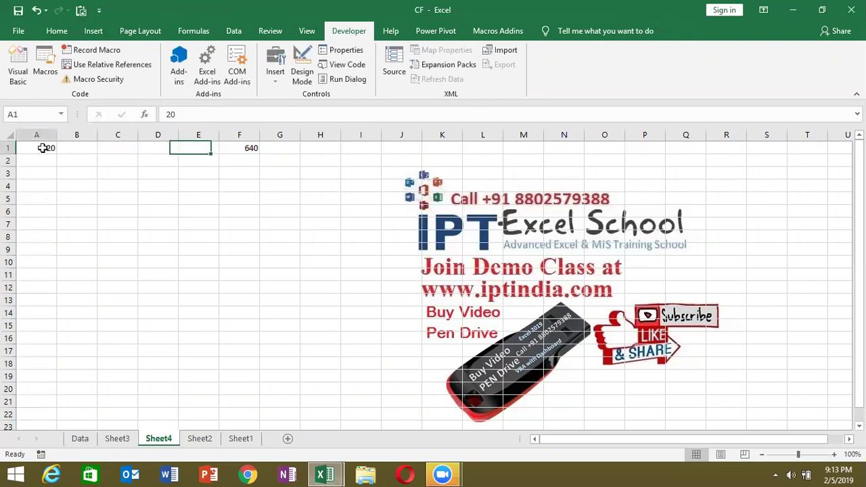
{"action": "type", "text": "640"}
{"action": "key", "text": "Return"}
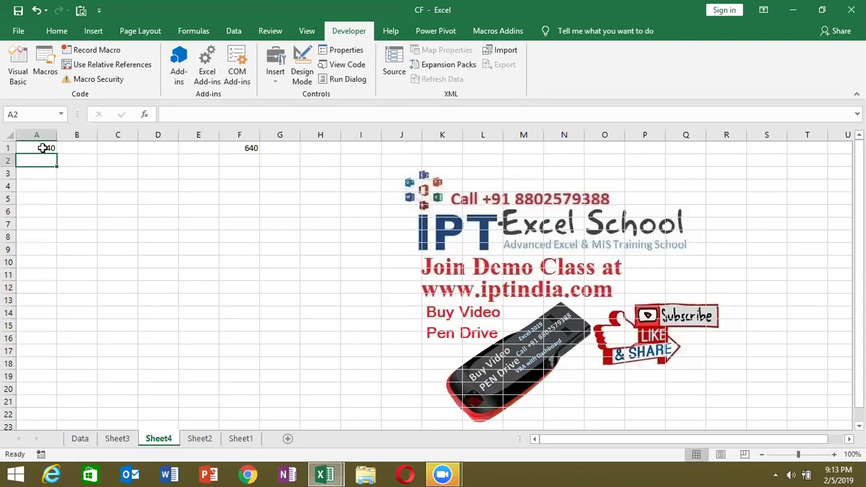
{"action": "key", "text": "alt+F11"}
- Change line 7's Range("f1").Value to Range("f1").Formula
{"action": "left_click", "coordinate": [307, 138]}
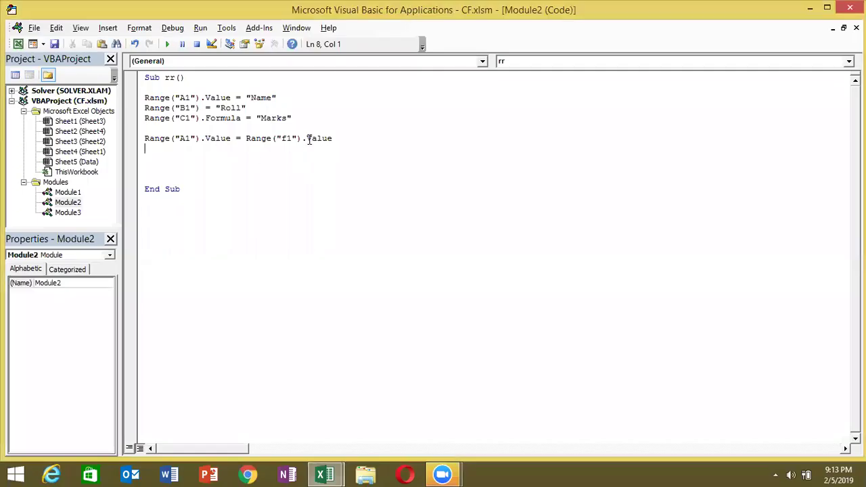
{"action": "left_click_drag", "start_coordinate": [307, 138], "coordinate": [336, 140]}
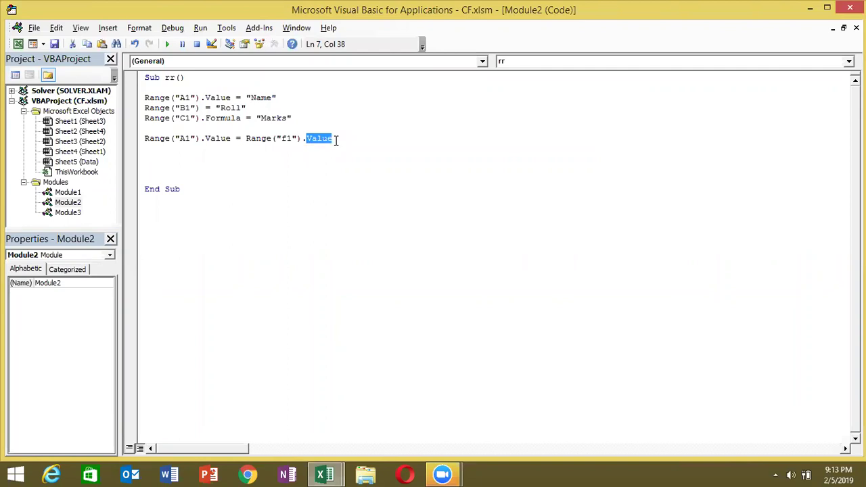
{"action": "key", "text": "alt+F11"}
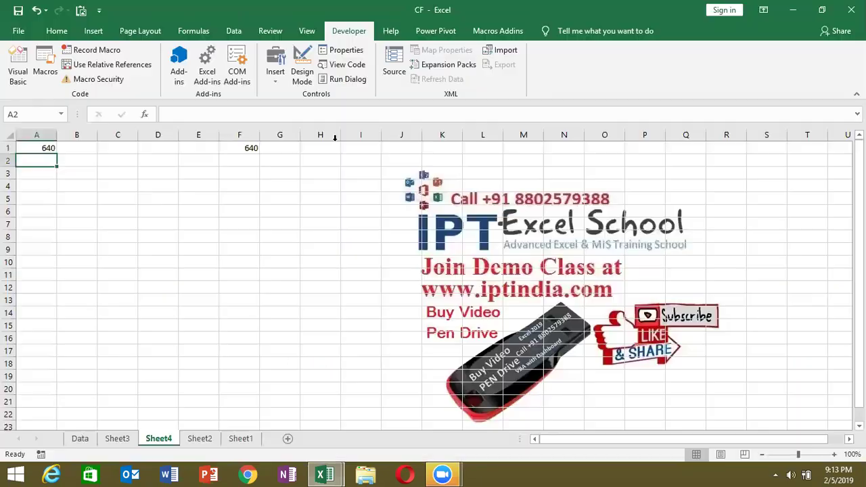
{"action": "key", "text": "alt+F11"}
{"action": "key", "text": "Delete"}
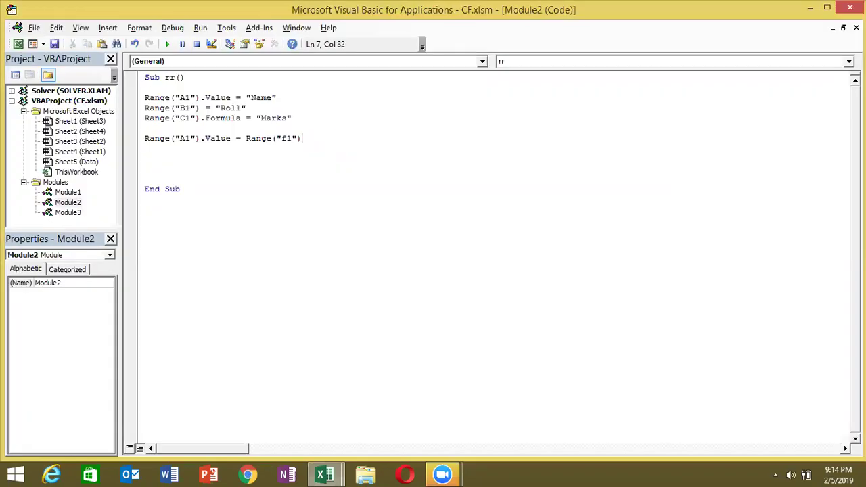
{"action": "type", "text": ".for"}
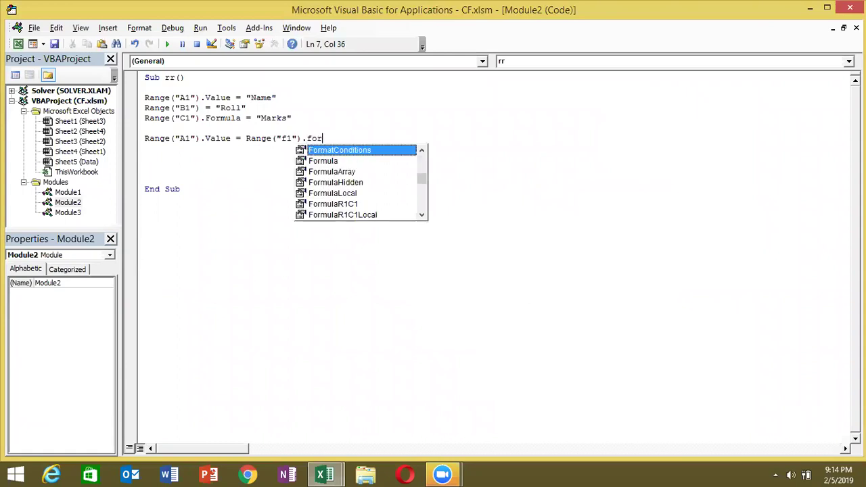
{"action": "key", "text": "Down"}
{"action": "key", "text": "Tab"}
- Paste F1's =20+620 formula into A1 on Sheet4
{"action": "key", "text": "Return"}
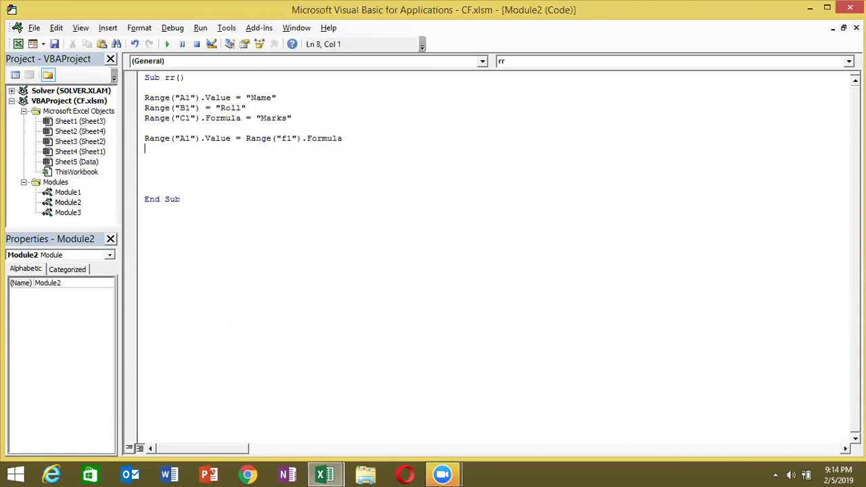
{"action": "key", "text": "alt+F11"}
{"action": "left_click", "coordinate": [239, 144]}
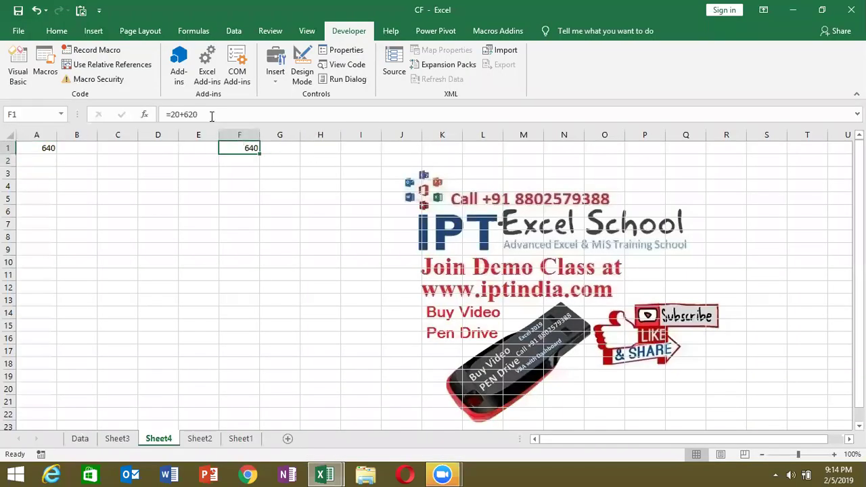
{"action": "left_click_drag", "start_coordinate": [212, 114], "coordinate": [123, 114]}
{"action": "key", "text": "ctrl+c"}
{"action": "key", "text": "Escape"}
{"action": "left_click", "coordinate": [47, 147]}
{"action": "key", "text": "ctrl+v"}
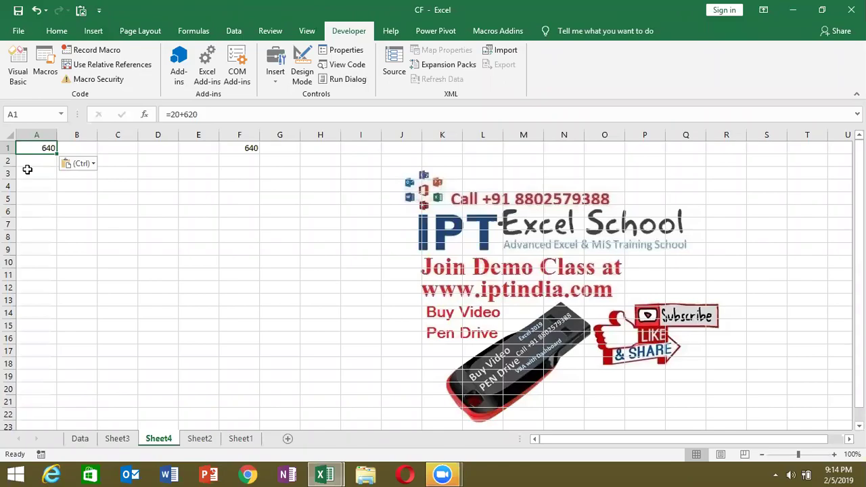
{"action": "key", "text": "alt+F11"}
- Highlight Formula on line 7, then look over Sheet2 and return to Sheet4
{"action": "left_click", "coordinate": [307, 138]}
{"action": "left_click_drag", "start_coordinate": [306, 138], "coordinate": [343, 139]}
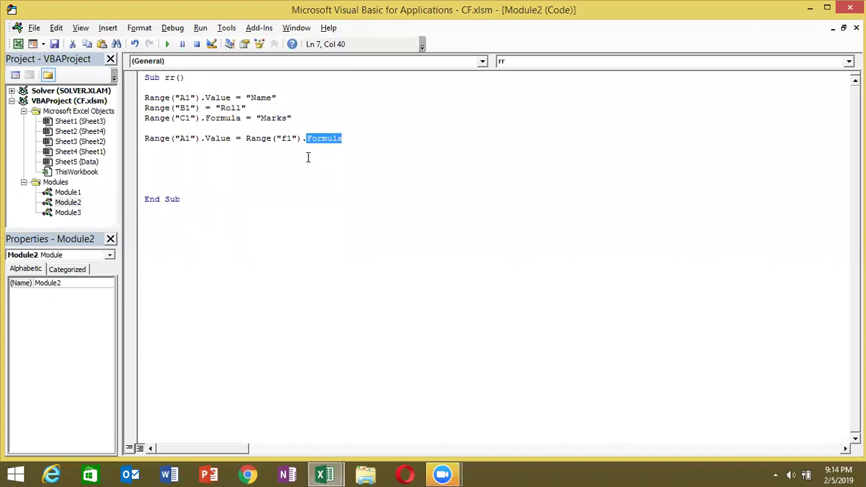
{"action": "left_click", "coordinate": [174, 160]}
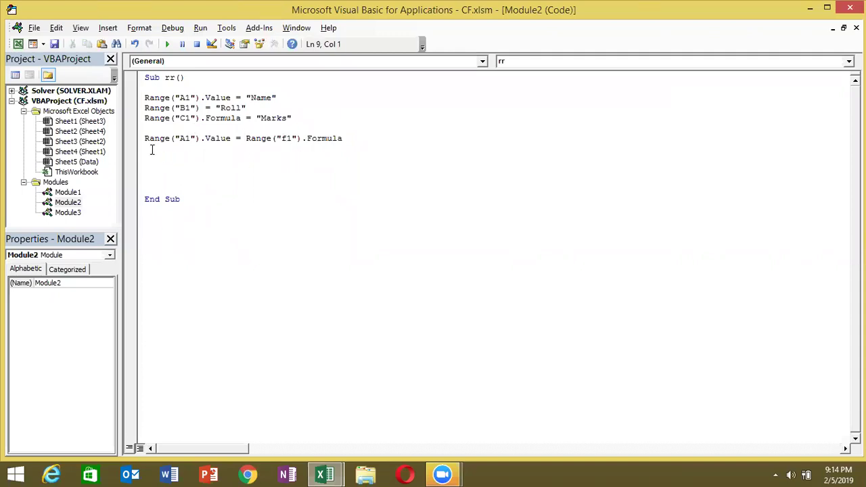
{"action": "key", "text": "alt+F11"}
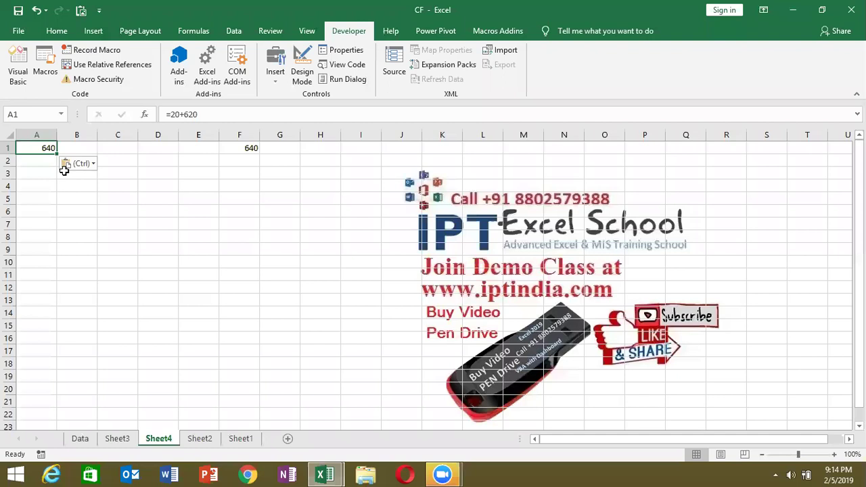
{"action": "left_click", "coordinate": [193, 438]}
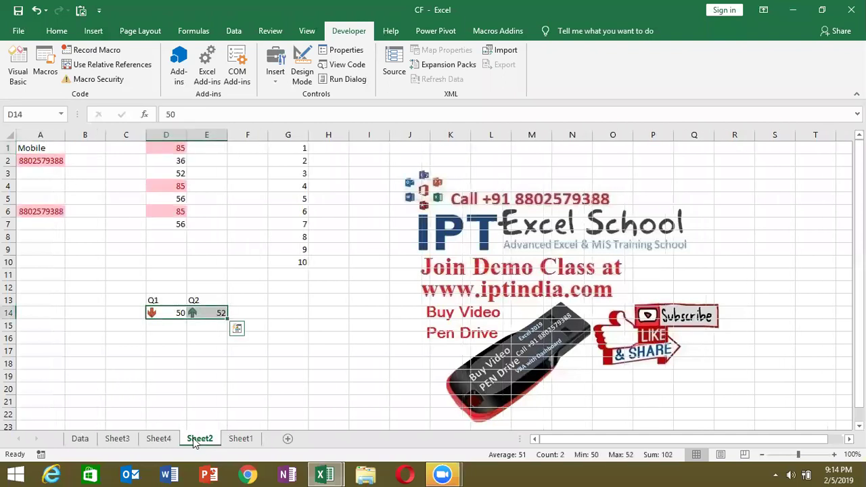
{"action": "left_click", "coordinate": [159, 439]}
- On blank line 8 of the macro, start the target Sheets("Sheet2").Range("B2")
{"action": "key", "text": "alt+F11"}
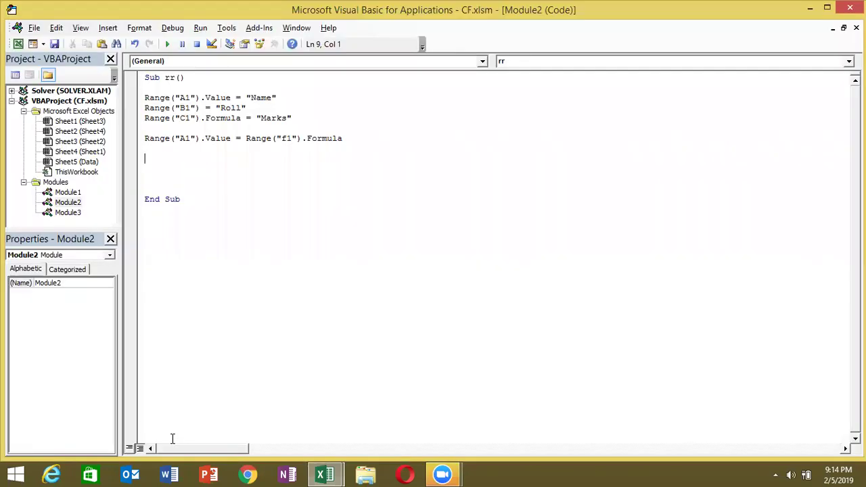
{"action": "key", "text": "Up"}
{"action": "type", "text": "range"}
{"action": "key", "text": "BackSpace"}
{"action": "key", "text": "BackSpace"}
{"action": "key", "text": "BackSpace"}
{"action": "key", "text": "BackSpace"}
{"action": "key", "text": "BackSpace"}
{"action": "type", "text": "ss"}
{"action": "key", "text": "BackSpace"}
{"action": "type", "text": "heets"}
{"action": "key", "text": "BackSpace"}
{"action": "type", "text": "s("}
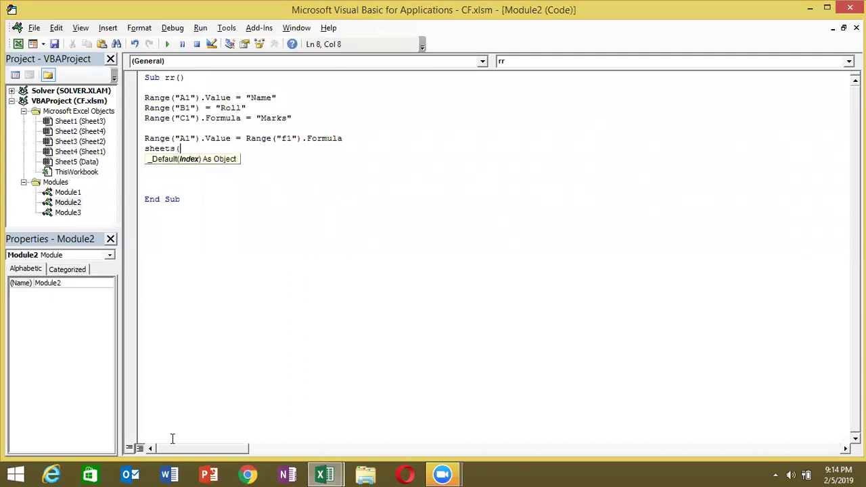
{"action": "type", "text": "\"Sheet"}
{"action": "type", "text": "2\").range("}
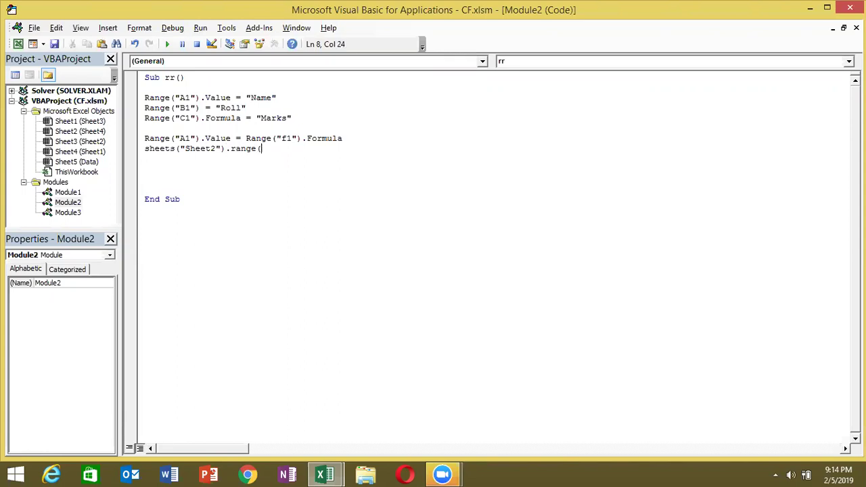
{"action": "type", "text": "\"B2\").v"}
- Complete line 8 as .Value = Range("F1").Value
{"action": "key", "text": "Down"}
{"action": "key", "text": "BackSpace"}
{"action": "key", "text": "BackSpace"}
{"action": "type", "text": "."}
{"action": "key", "text": "BackSpace"}
{"action": "type", "text": "value=range"}
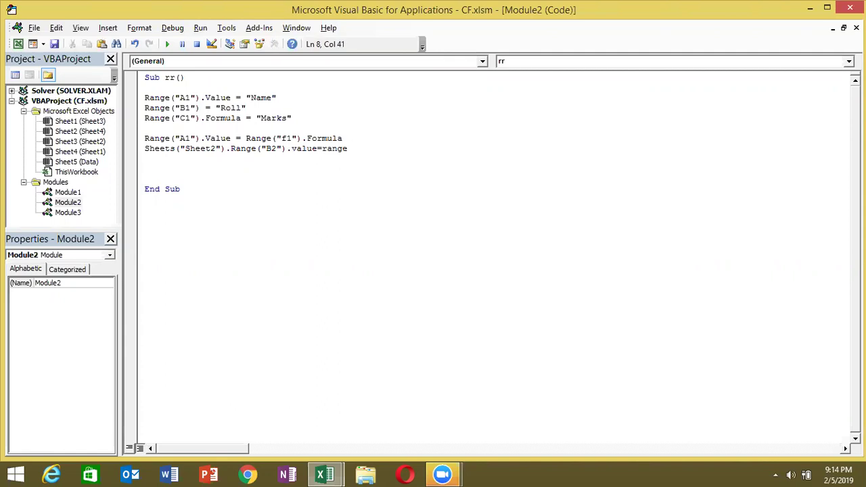
{"action": "type", "text": "(\""}
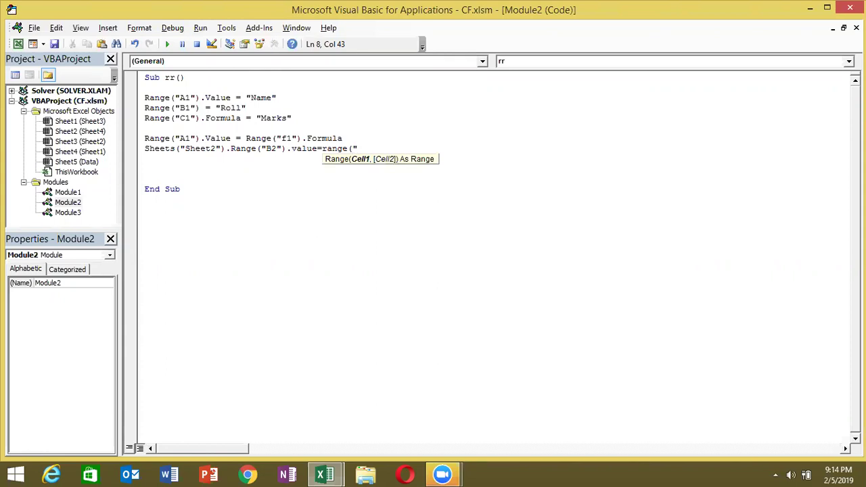
{"action": "type", "text": "F1\""}
{"action": "type", "text": ").val"}
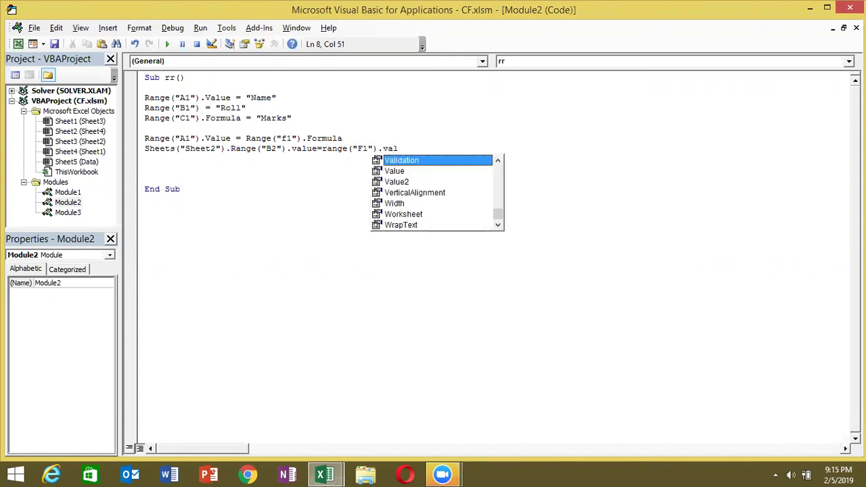
{"action": "type", "text": "ue"}
{"action": "key", "text": "Return"}
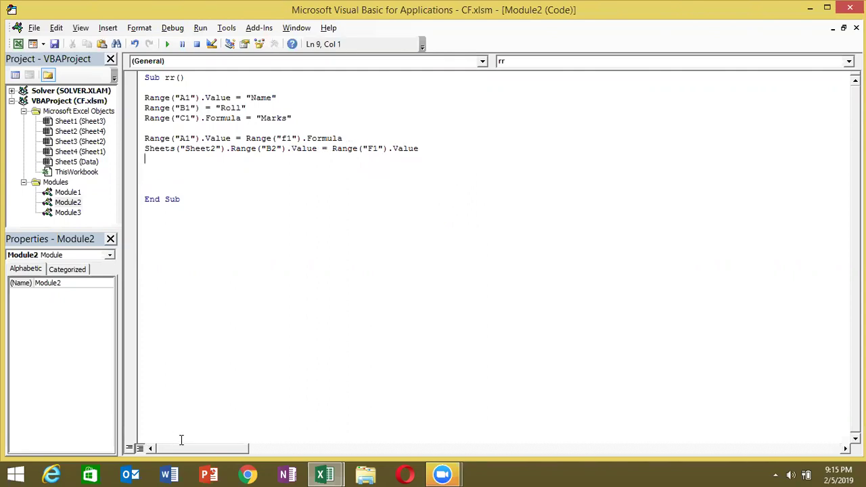
{"action": "left_click", "coordinate": [332, 148]}
{"action": "key", "text": "alt+F11"}
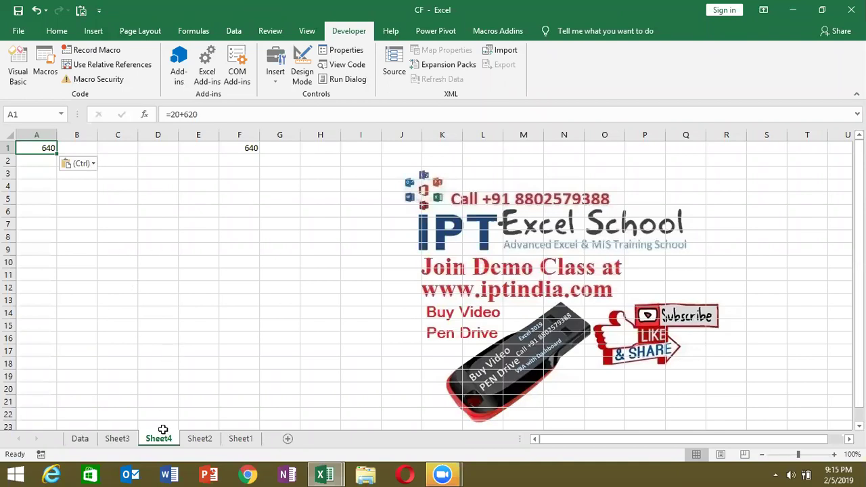
{"action": "key", "text": "alt+F11"}
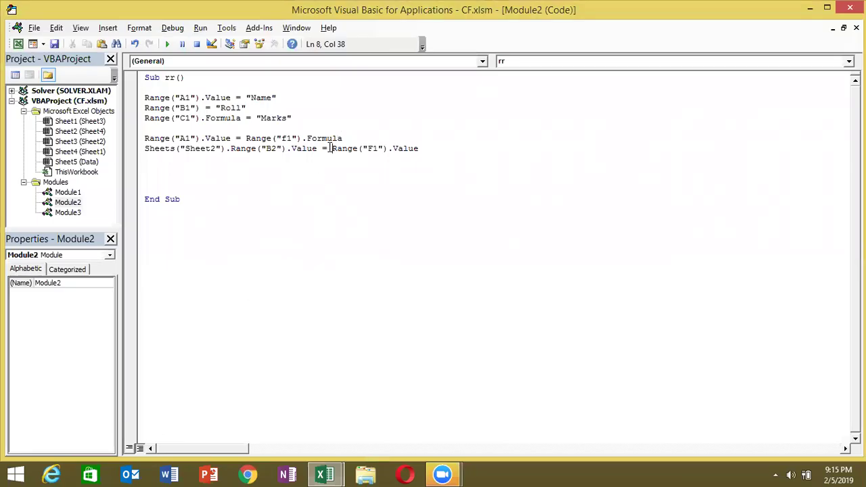
{"action": "key", "text": "alt+F11"}
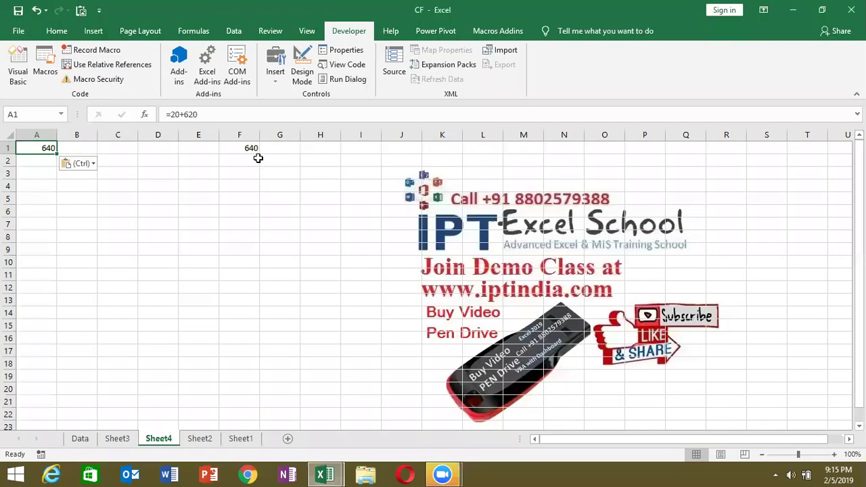
{"action": "left_click", "coordinate": [250, 148]}
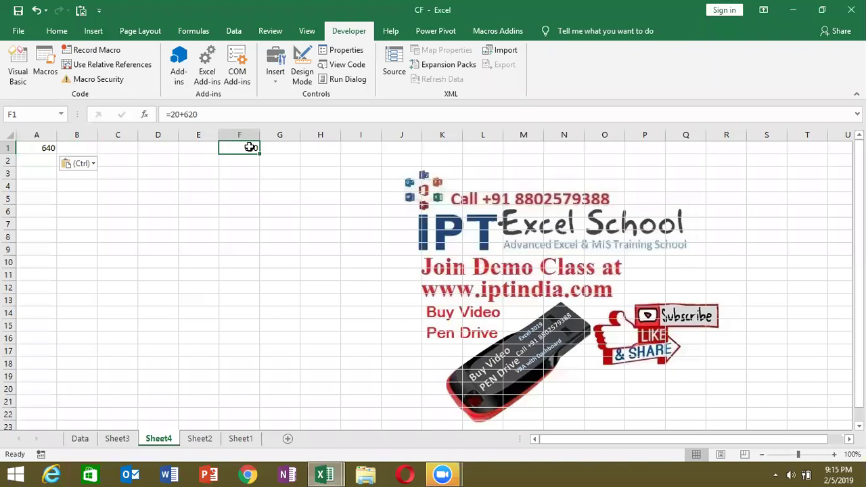
{"action": "left_click", "coordinate": [200, 438]}
{"action": "left_click", "coordinate": [85, 158]}
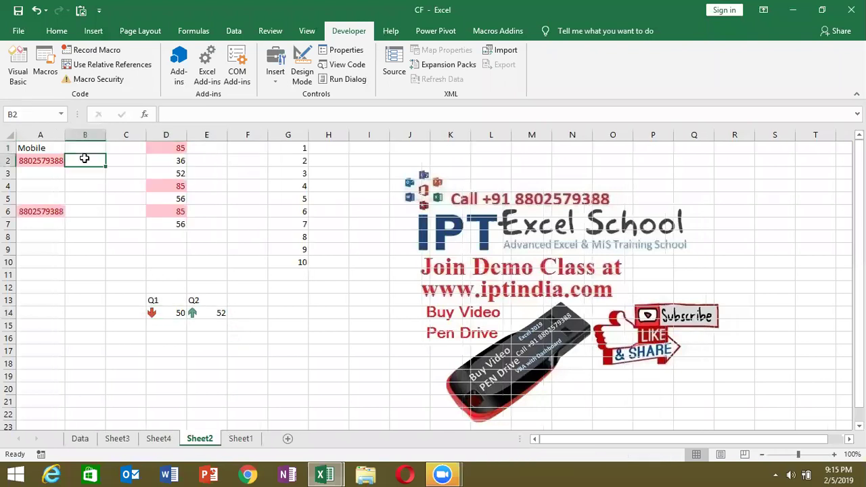
{"action": "key", "text": "alt+F11"}
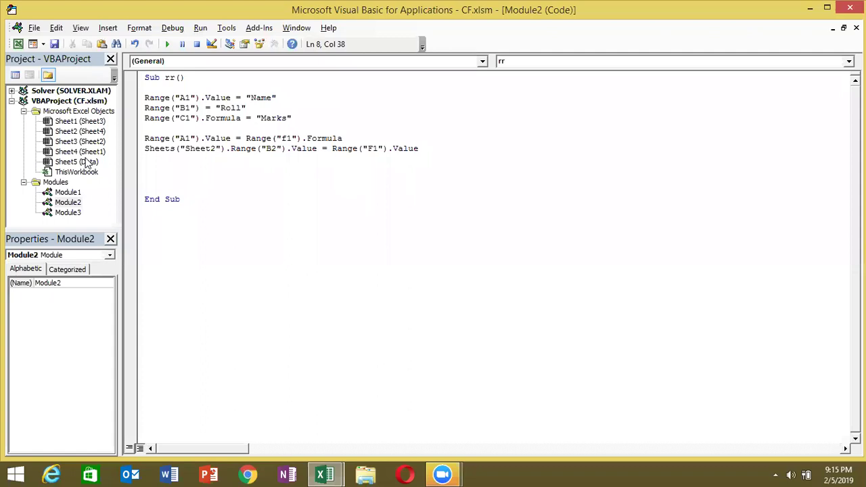
- Change the copy line's source to Sheets("sheet4").Range("F1").Value
{"action": "type", "text": "sheets"}
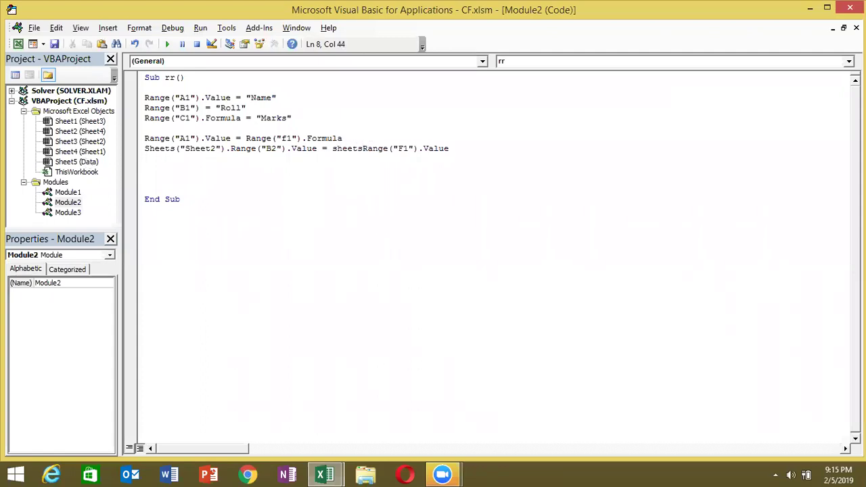
{"action": "type", "text": "(\""}
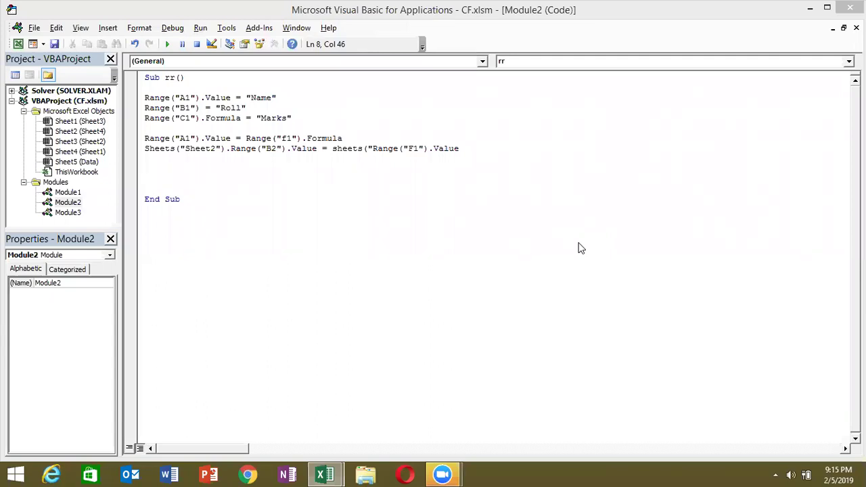
{"action": "left_click", "coordinate": [468, 151]}
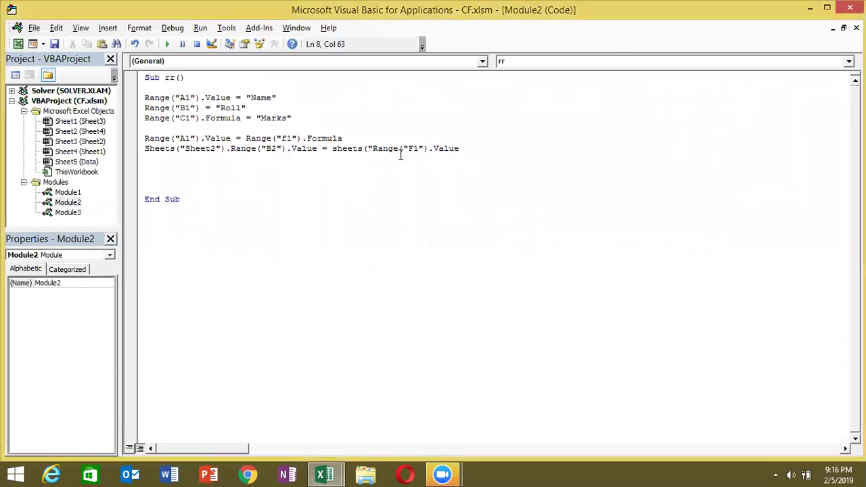
{"action": "left_click", "coordinate": [373, 148]}
{"action": "type", "text": "sheet4\")."}
{"action": "left_click", "coordinate": [379, 180]}
- Prefix the Sheet2 target on line 8 with Workbooks("Book1.xlsx")
{"action": "left_click", "coordinate": [195, 149]}
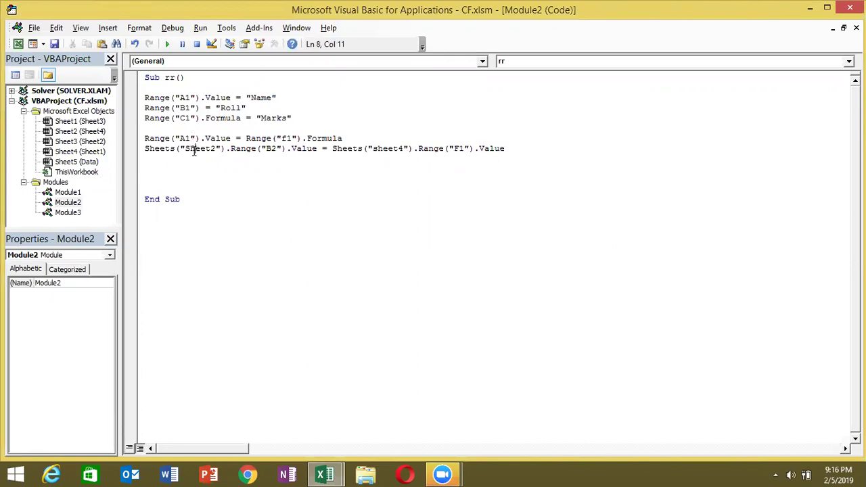
{"action": "left_click", "coordinate": [334, 139]}
{"action": "left_click", "coordinate": [332, 147]}
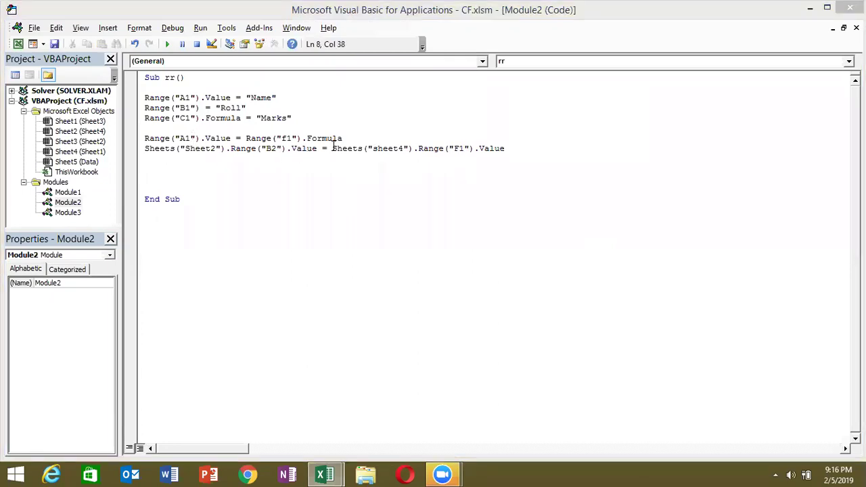
{"action": "left_click", "coordinate": [144, 148]}
{"action": "type", "text": "workbooks("}
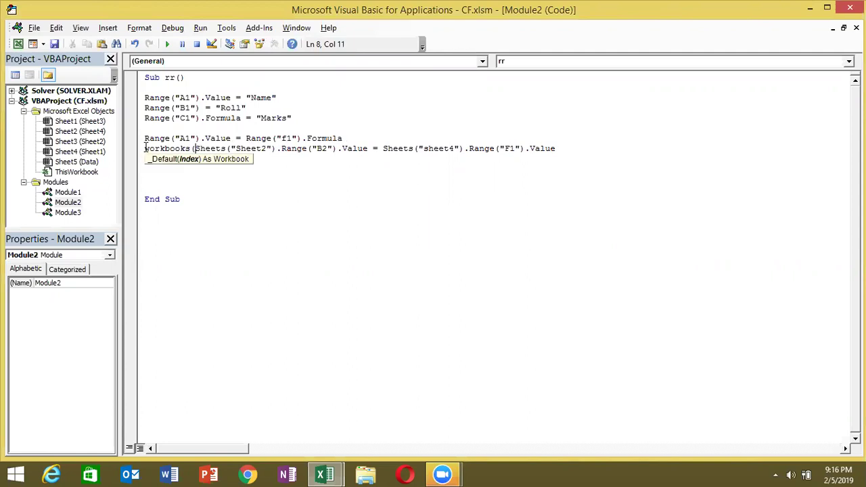
{"action": "type", "text": "\"Bool1"}
{"action": "key", "text": "BackSpace"}
{"action": "key", "text": "BackSpace"}
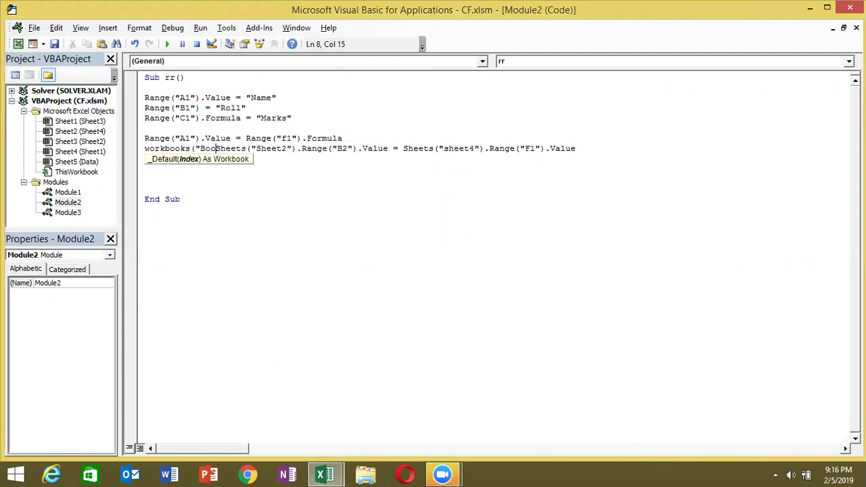
{"action": "type", "text": "k1.xlsx\")"}
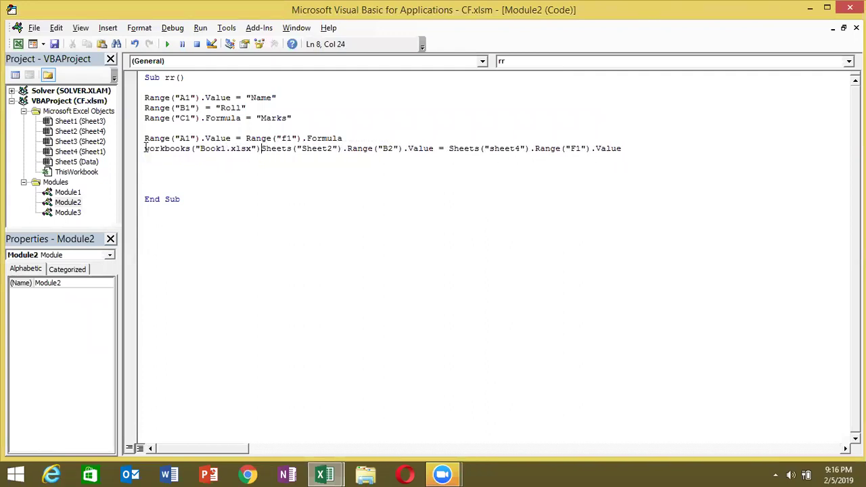
{"action": "type", "text": "."}
- Insert Workbooks("Book2.xlsx"). before the source Sheets("sheet4") reference on line 8
{"action": "left_click", "coordinate": [477, 172]}
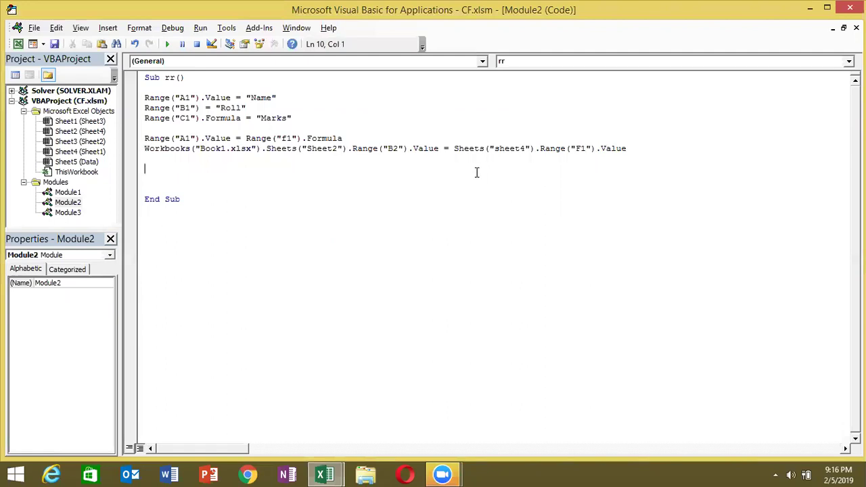
{"action": "left_click", "coordinate": [453, 149]}
{"action": "type", "text": "workbooks(\"Book2.xlsx\")"}
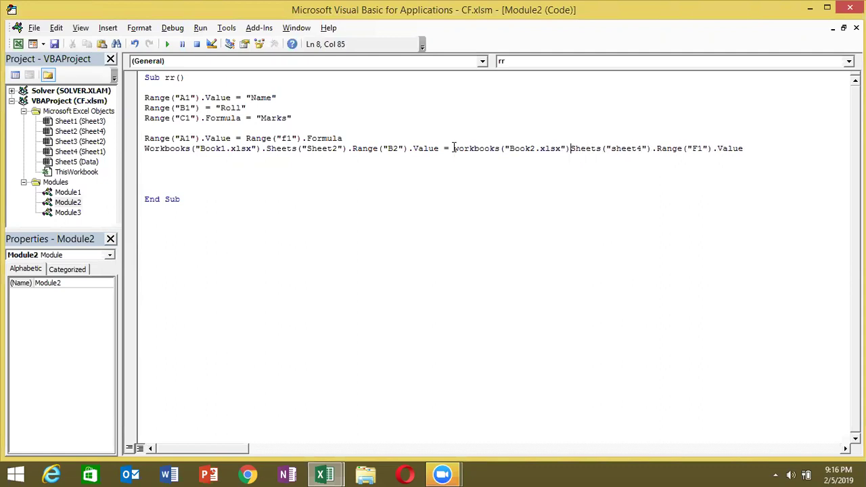
{"action": "type", "text": "."}
{"action": "left_click", "coordinate": [474, 187]}
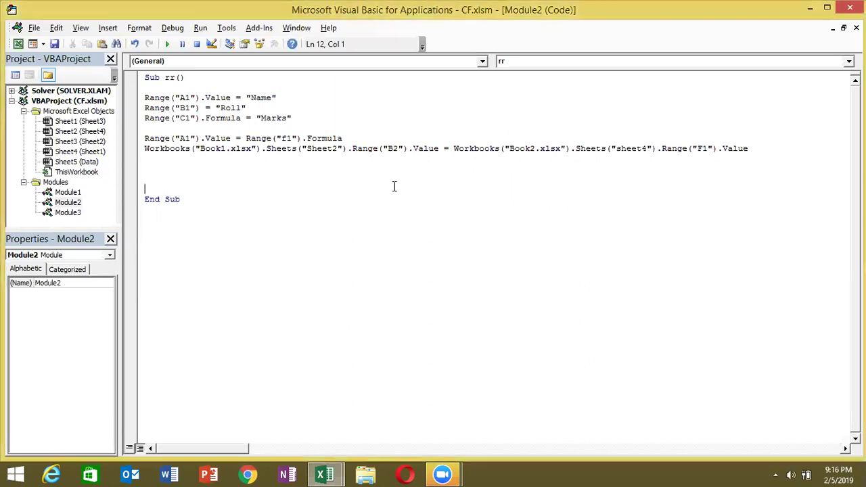
{"action": "double_click", "coordinate": [180, 150]}
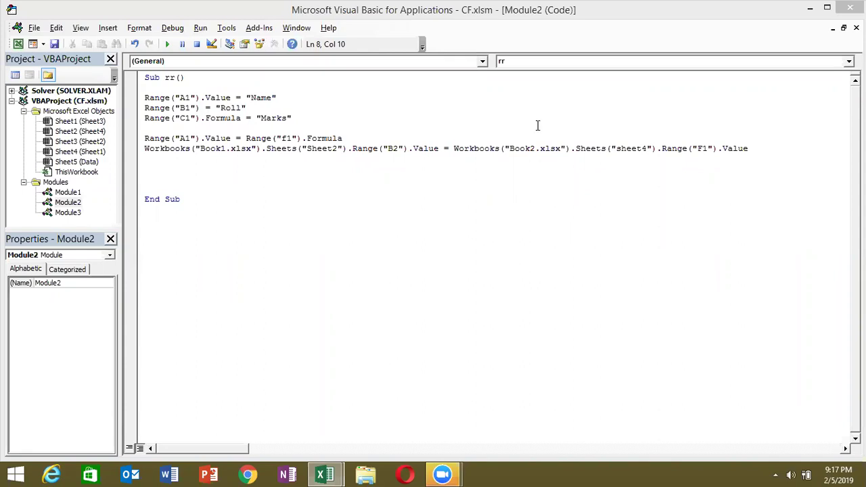
- Highlight parts of the cross-workbook copy line to review its Book1 and Book2 references
{"action": "left_click", "coordinate": [486, 178]}
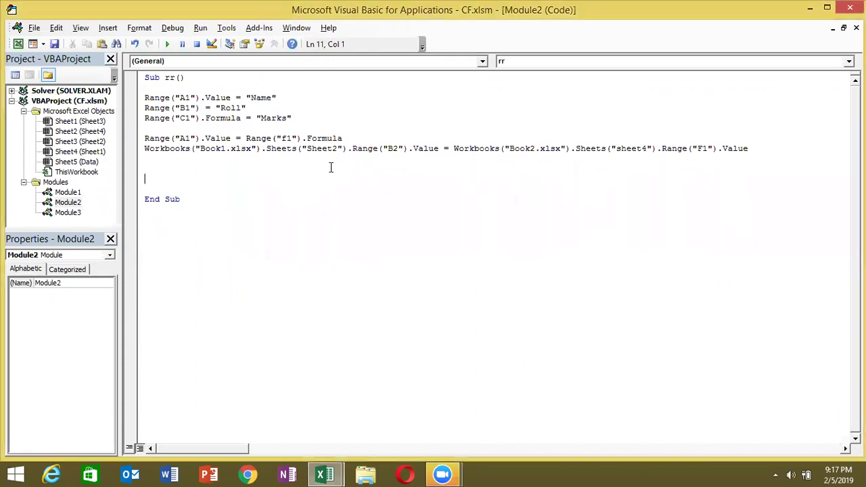
{"action": "left_click", "coordinate": [222, 148]}
{"action": "left_click", "coordinate": [518, 159]}
{"action": "left_click_drag", "start_coordinate": [450, 148], "coordinate": [749, 151]}
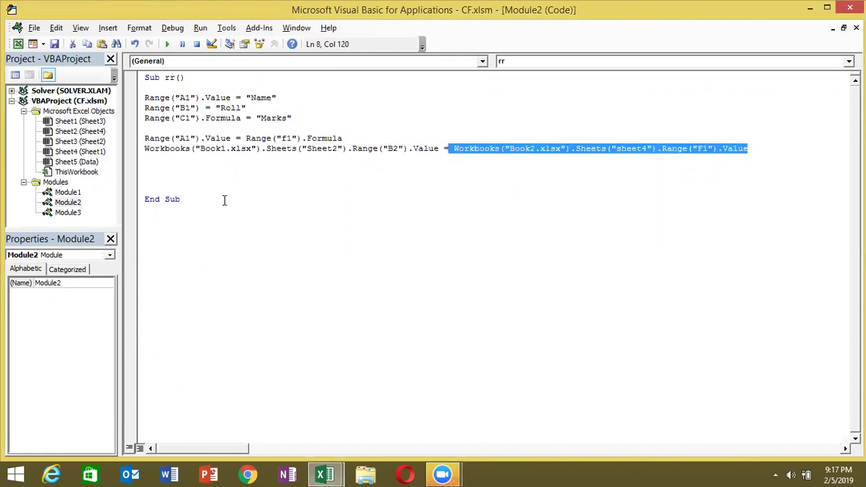
{"action": "left_click", "coordinate": [138, 152]}
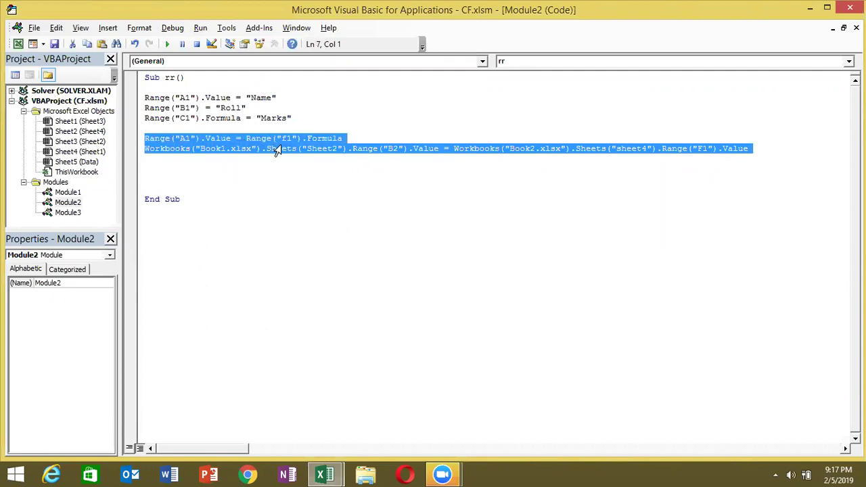
{"action": "key", "text": "shift+Down"}
{"action": "left_click", "coordinate": [283, 148]}
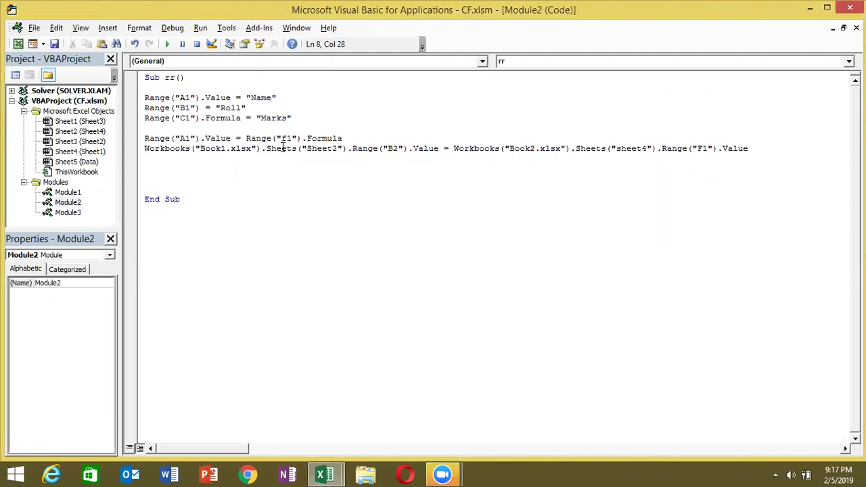
{"action": "left_click_drag", "start_coordinate": [352, 149], "coordinate": [435, 149]}
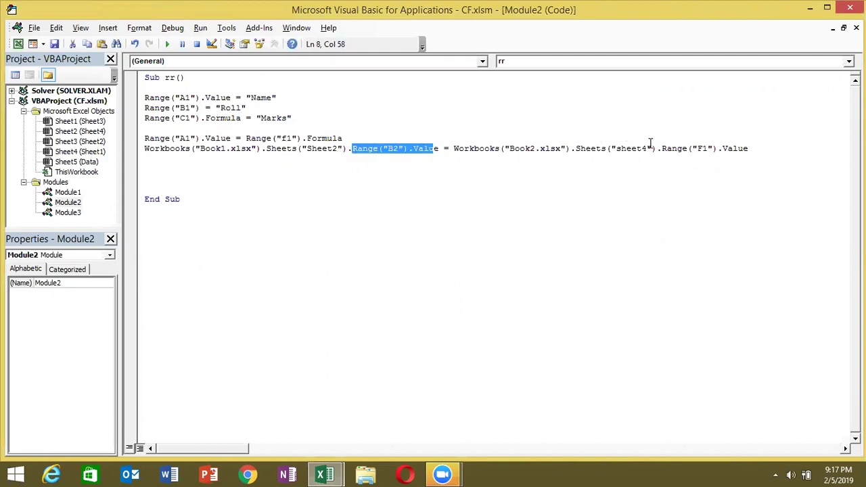
{"action": "left_click_drag", "start_coordinate": [656, 149], "coordinate": [668, 150]}
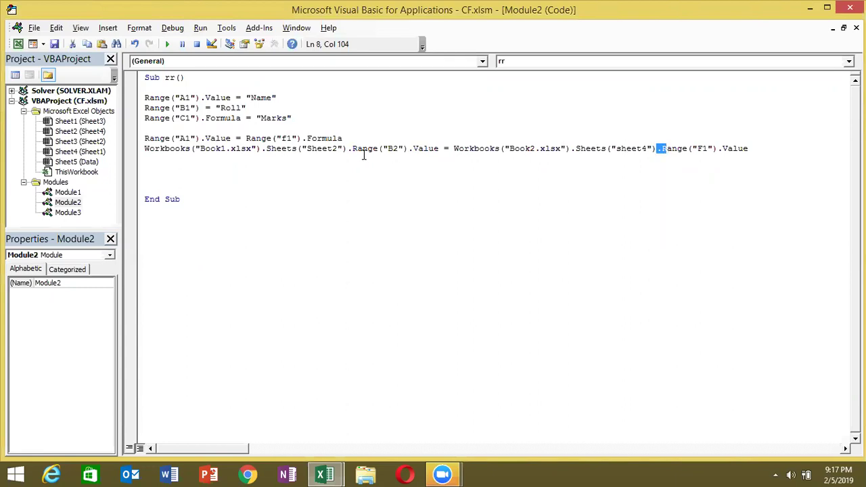
{"action": "left_click_drag", "start_coordinate": [301, 148], "coordinate": [322, 149]}
{"action": "left_click_drag", "start_coordinate": [529, 149], "coordinate": [540, 149]}
{"action": "left_click", "coordinate": [231, 149]}
{"action": "left_click", "coordinate": [543, 149]}
- Insert a blank line above End Sub and switch to the CF - Excel window
{"action": "left_click", "coordinate": [195, 162]}
{"action": "key", "text": "Return"}
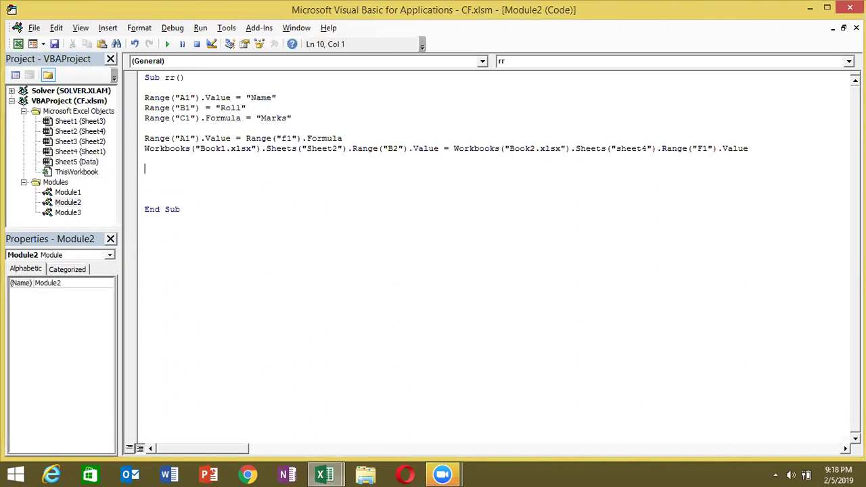
{"action": "key", "text": "Down"}
{"action": "key", "text": "Up"}
{"action": "key", "text": "Up"}
{"action": "key", "text": "Down"}
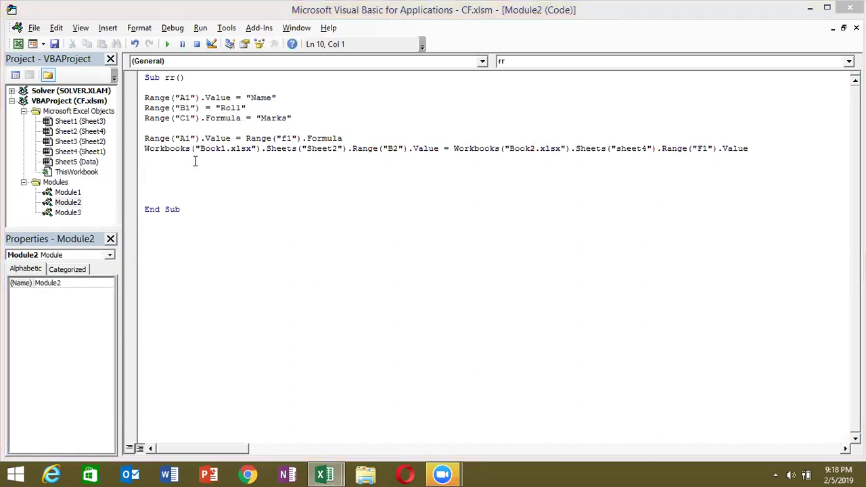
{"action": "key", "text": "alt+Tab"}
{"action": "key", "text": "alt+Tab"}
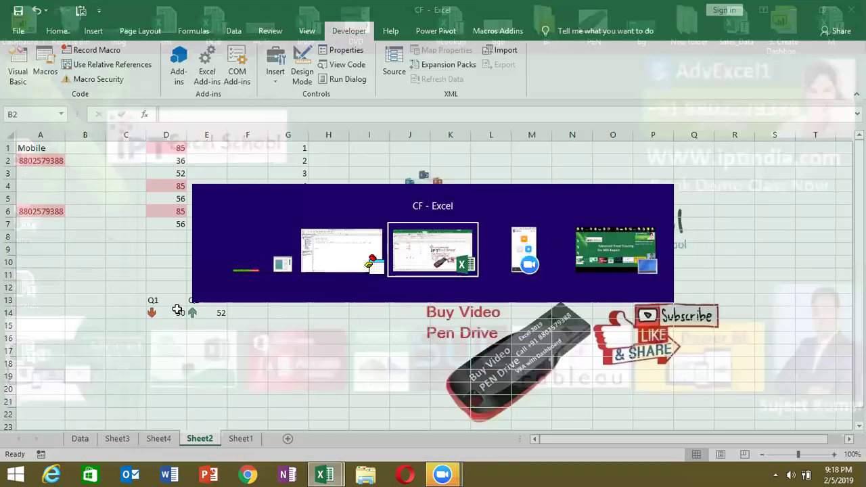
- Clear the old data from A1:H19 on Sheet1
{"action": "left_click", "coordinate": [235, 440]}
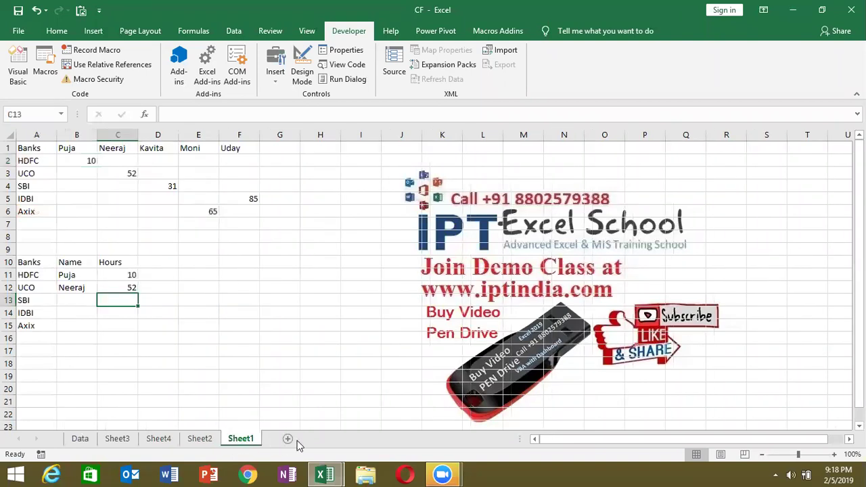
{"action": "left_click_drag", "start_coordinate": [309, 375], "coordinate": [2, 38]}
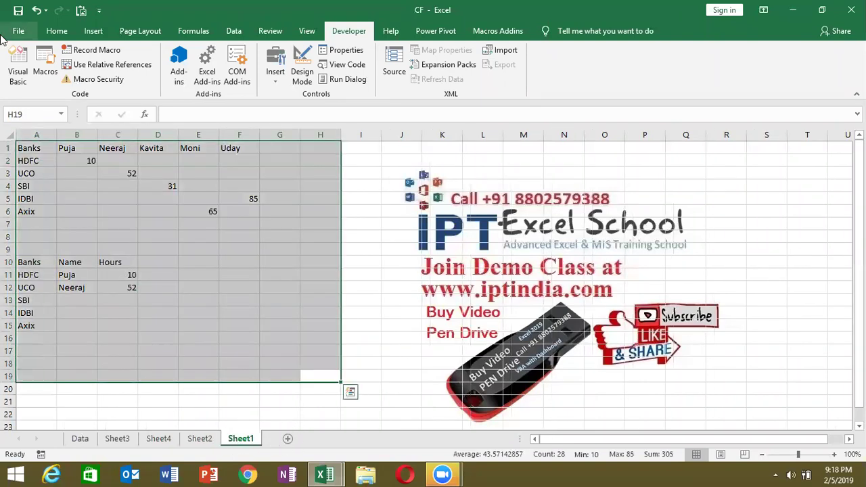
{"action": "key", "text": "Delete"}
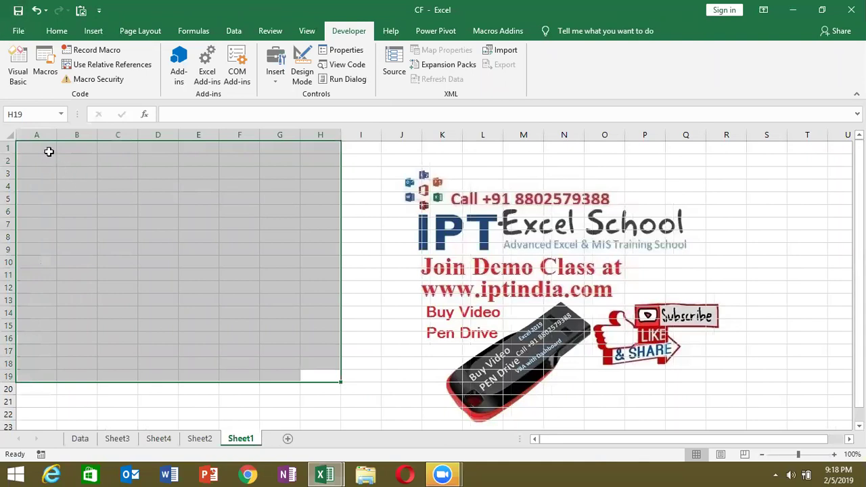
- Enter 35, 36, 85, 36, 25, 63, 12, 36, 12, 63 in A1:A10, then start a formula in B1
{"action": "left_click", "coordinate": [48, 151]}
{"action": "type", "text": "35"}
{"action": "key", "text": "Return"}
{"action": "type", "text": "36"}
{"action": "key", "text": "Return"}
{"action": "type", "text": "85"}
{"action": "key", "text": "Return"}
{"action": "type", "text": "36"}
{"action": "key", "text": "Return"}
{"action": "type", "text": "25"}
{"action": "key", "text": "Return"}
{"action": "type", "text": "63"}
{"action": "key", "text": "Return"}
{"action": "type", "text": "12"}
{"action": "key", "text": "Return"}
{"action": "type", "text": "36"}
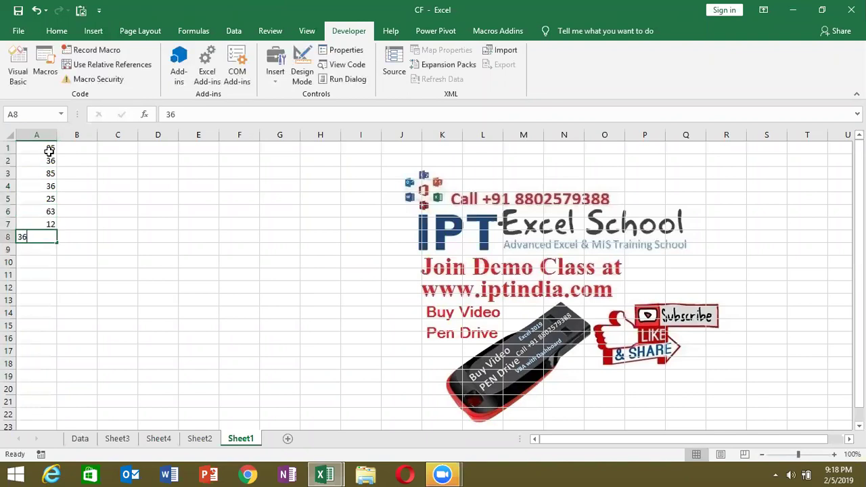
{"action": "key", "text": "Return"}
{"action": "type", "text": "12"}
{"action": "key", "text": "Return"}
{"action": "type", "text": "63"}
{"action": "key", "text": "Return"}
{"action": "left_click", "coordinate": [74, 151]}
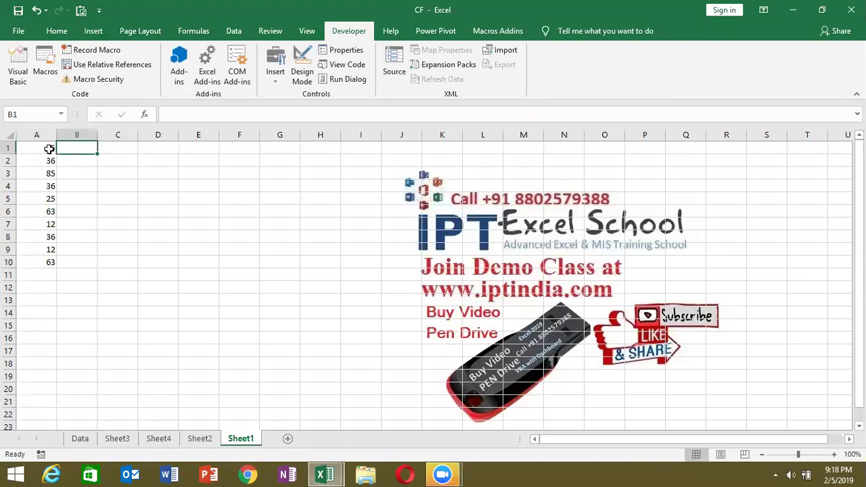
{"action": "type", "text": "=macro"}
- Enter =INT(A1) in B1 and check the formula
{"action": "key", "text": "BackSpace"}
{"action": "key", "text": "BackSpace"}
{"action": "key", "text": "BackSpace"}
{"action": "type", "text": "r"}
{"action": "key", "text": "BackSpace"}
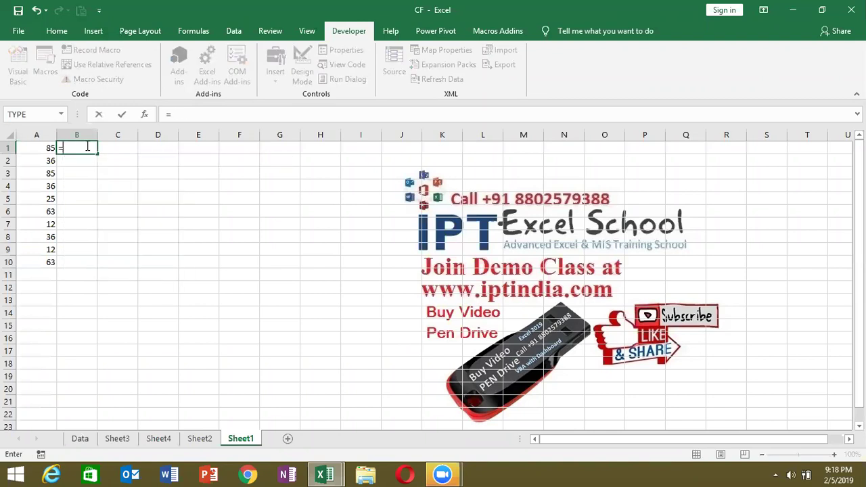
{"action": "type", "text": "int"}
{"action": "key", "text": "Tab"}
{"action": "left_click", "coordinate": [39, 148]}
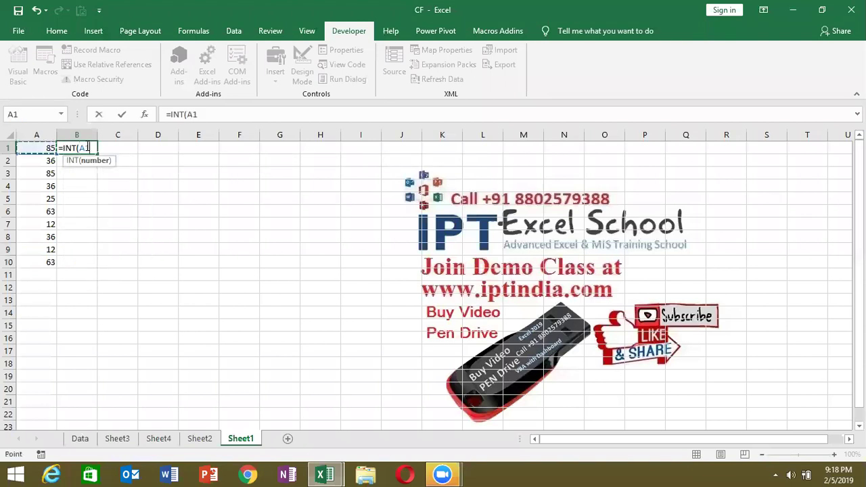
{"action": "key", "text": "Return"}
{"action": "left_click", "coordinate": [87, 146]}
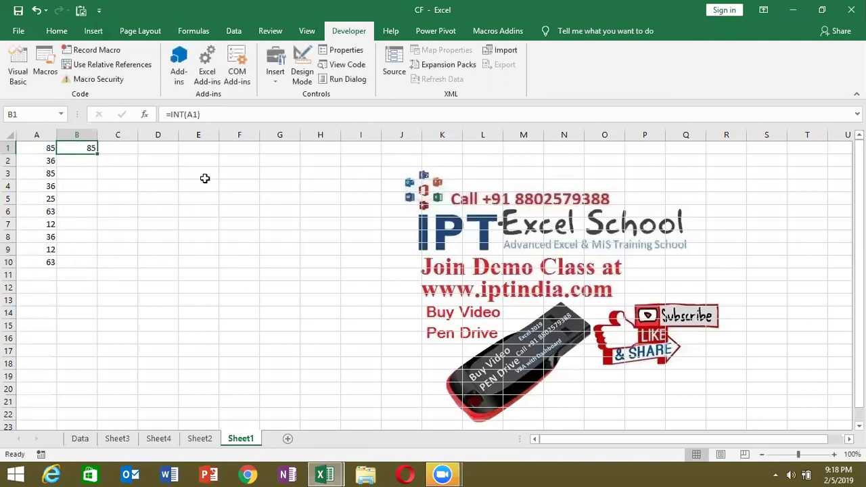
{"action": "left_click_drag", "start_coordinate": [166, 114], "coordinate": [231, 118]}
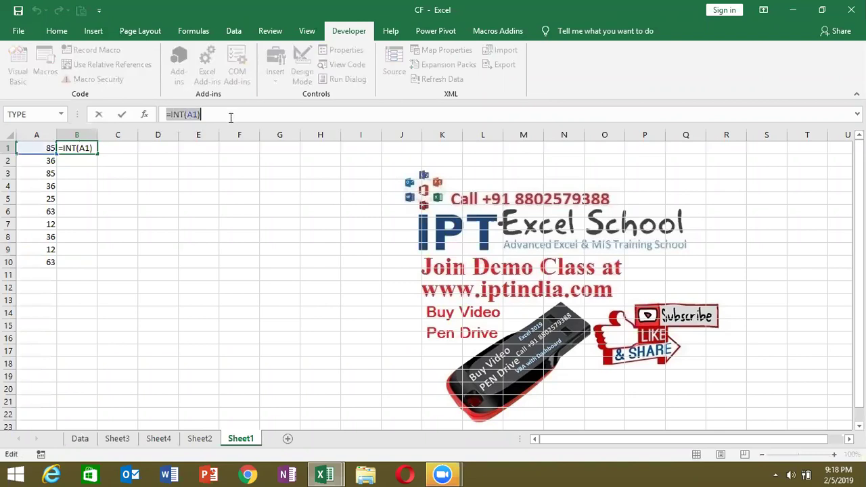
{"action": "key", "text": "Escape"}
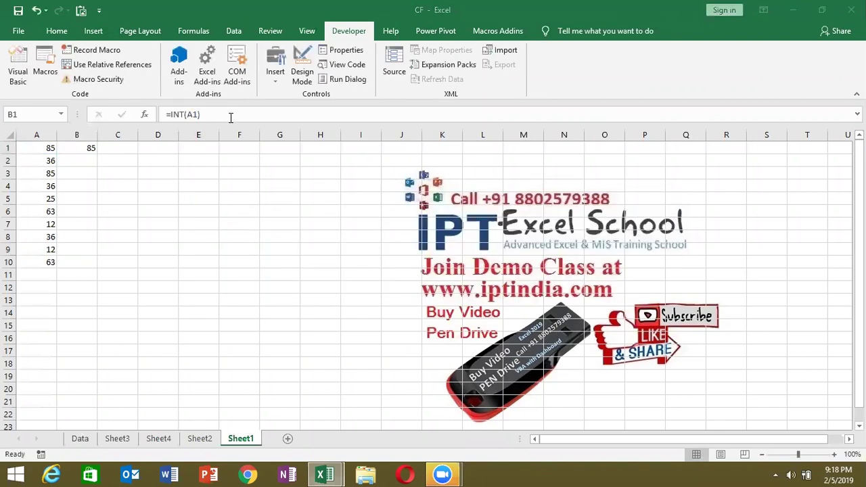
- Add Range("B1").Value = "=INT(A1)" to macro rr
{"action": "key", "text": "alt+Tab"}
{"action": "type", "text": "range("}
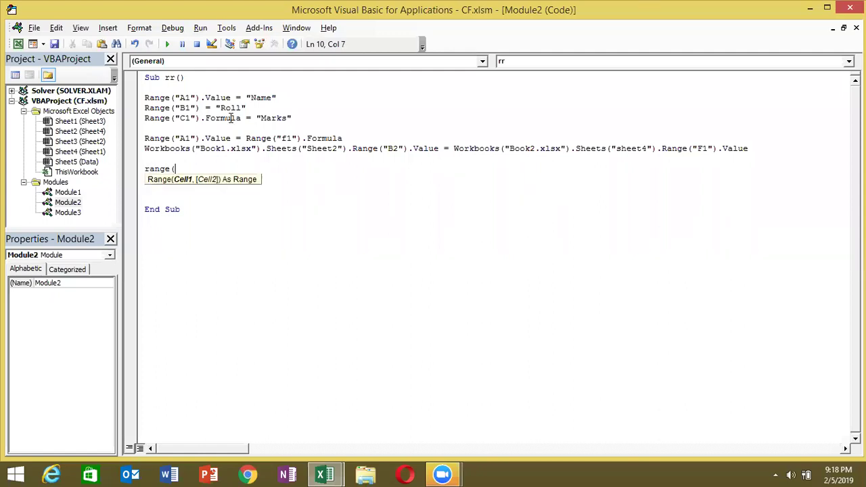
{"action": "type", "text": "\"B1"}
{"action": "type", "text": "\").v"}
{"action": "key", "text": "Tab"}
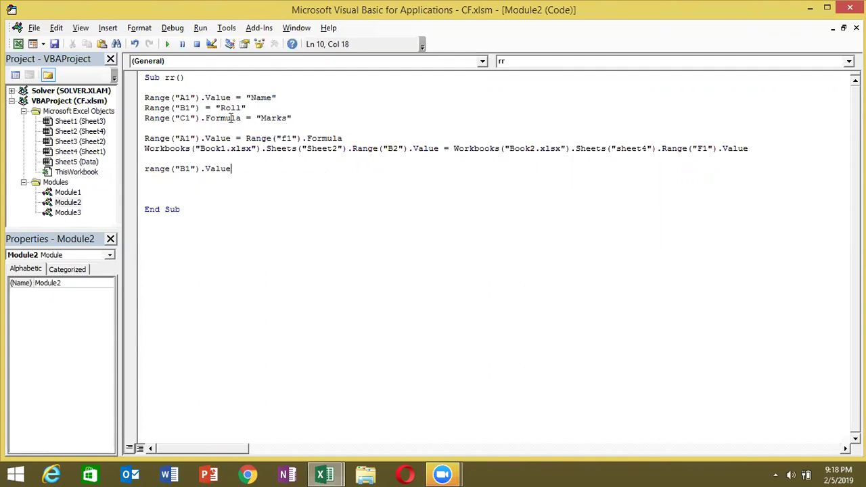
{"action": "type", "text": "= \"=INT(A1)\""}
{"action": "key", "text": "Return"}
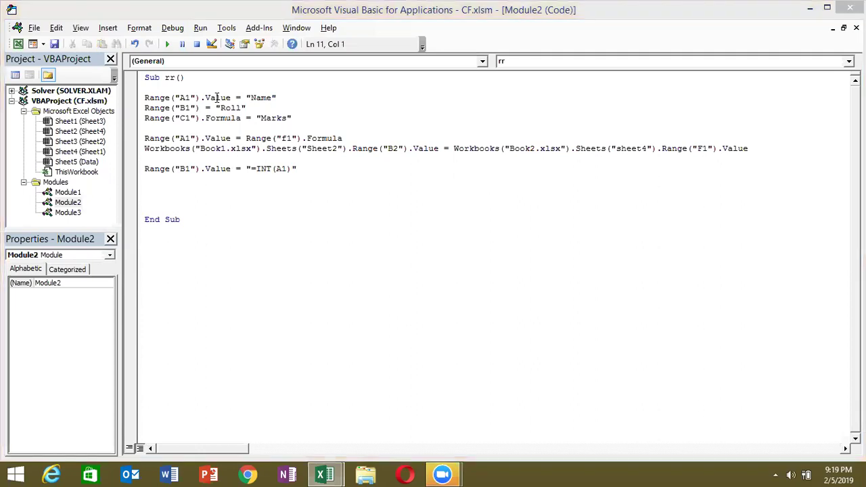
{"action": "key", "text": "alt+Tab"}
{"action": "key", "text": "alt+Tab"}
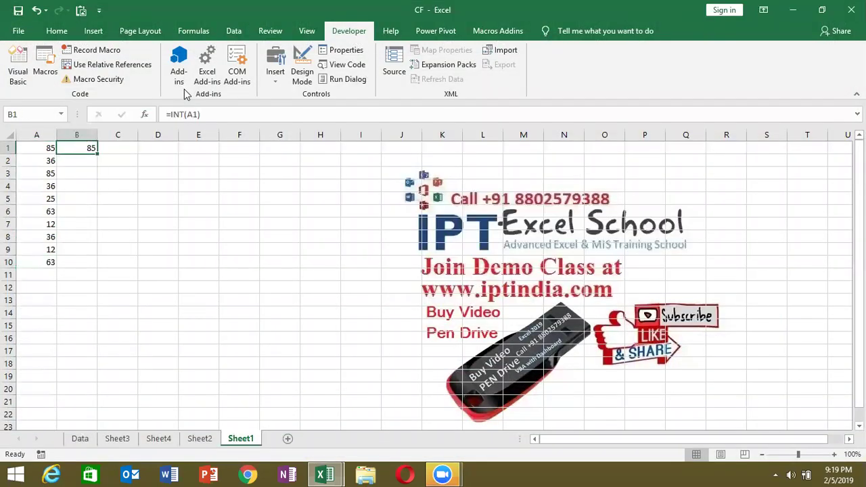
{"action": "key", "text": "alt+Tab"}
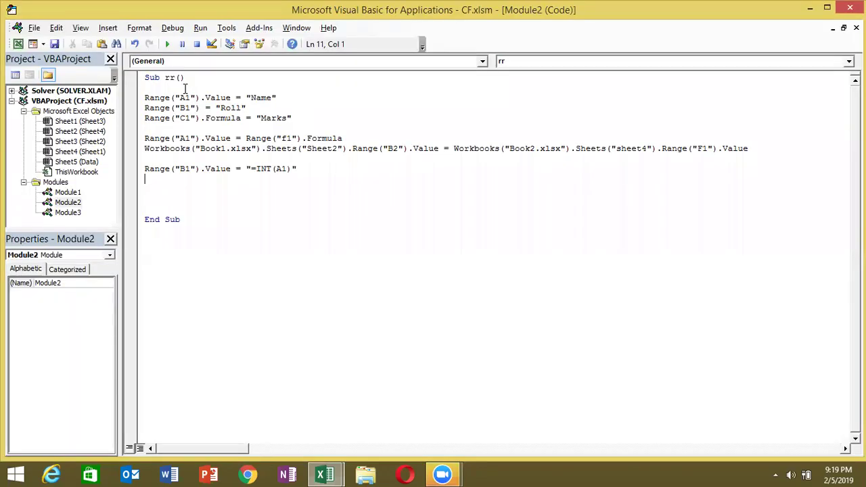
{"action": "left_click", "coordinate": [162, 244]}
- Create a new procedure Sub rr_1 below End Sub
{"action": "type", "text": "sub rr"}
{"action": "type", "text": "_"}
{"action": "key", "text": "Return"}
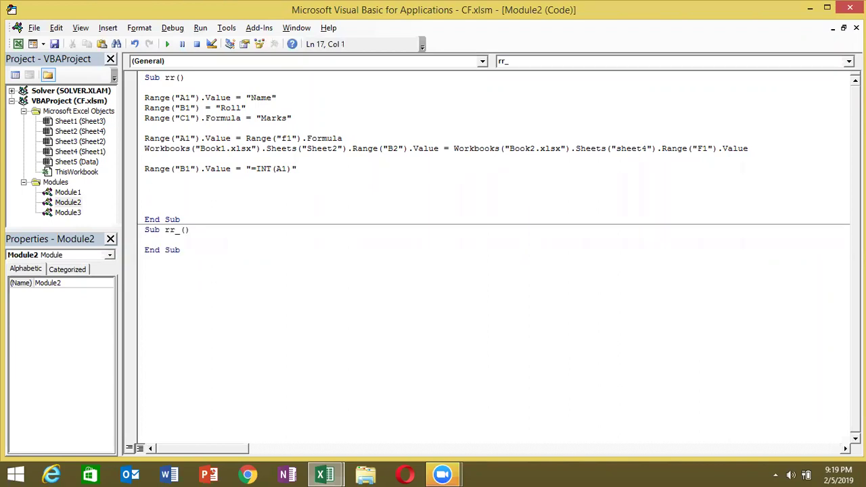
{"action": "left_click", "coordinate": [184, 230]}
{"action": "key", "text": "Left"}
{"action": "type", "text": "1"}
{"action": "key", "text": "Down"}
{"action": "key", "text": "Return"}
{"action": "key", "text": "Return"}
{"action": "key", "text": "Return"}
{"action": "key", "text": "Up"}
{"action": "key", "text": "Up"}
- Copy the Range("B1") INT formula line from rr into rr_1
{"action": "left_click_drag", "start_coordinate": [145, 168], "coordinate": [290, 180]}
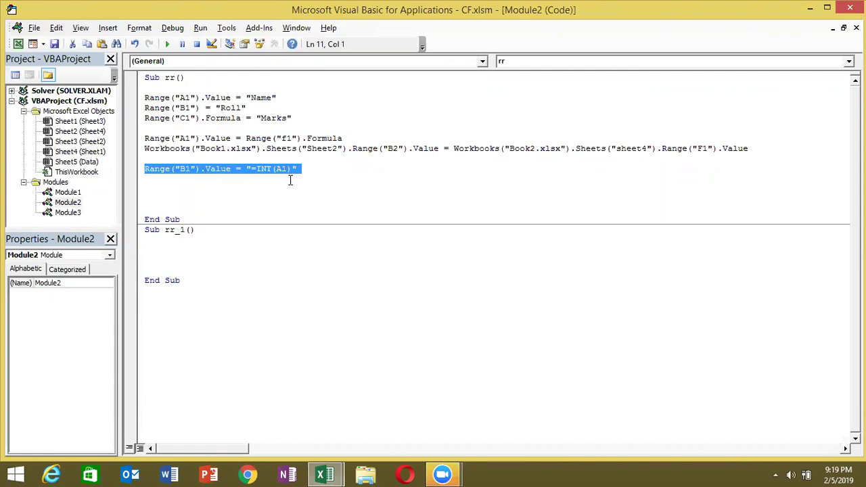
{"action": "key", "text": "ctrl+c"}
{"action": "left_click", "coordinate": [170, 236]}
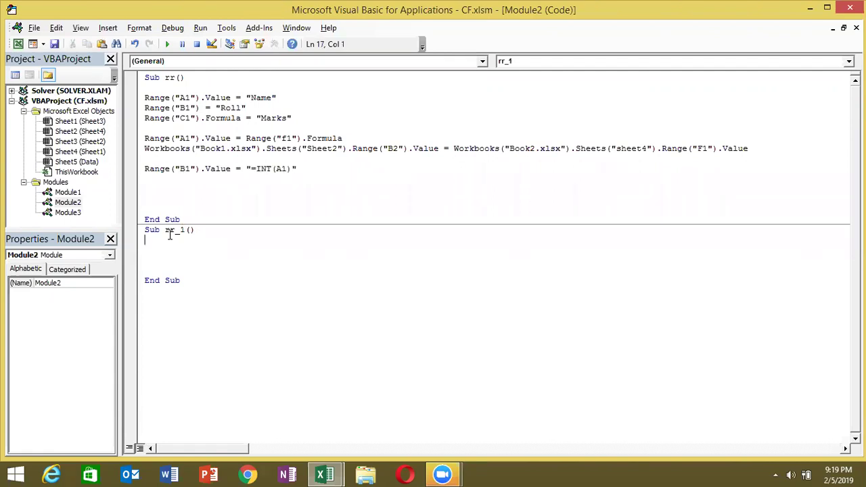
{"action": "key", "text": "ctrl+v"}
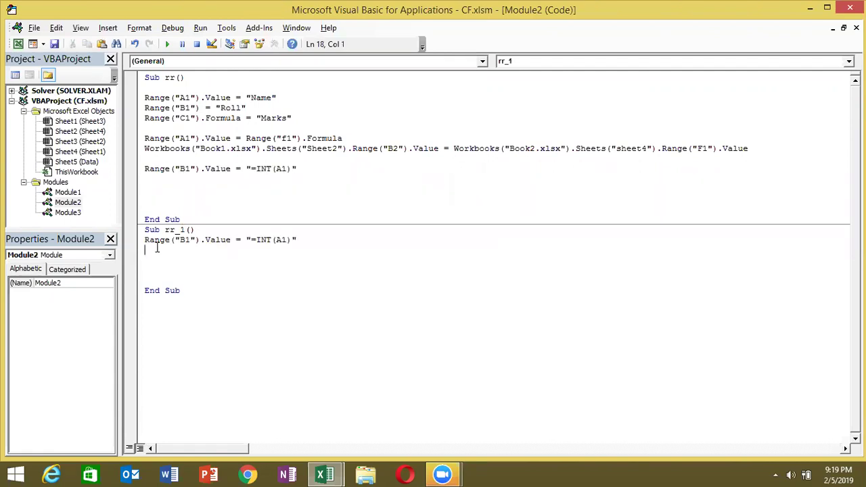
- Add Range("B1").Copy to rr_1 and return to the worksheet
{"action": "type", "text": "range"}
{"action": "type", "text": "(\"A"}
{"action": "key", "text": "BackSpace"}
{"action": "type", "text": "B1"}
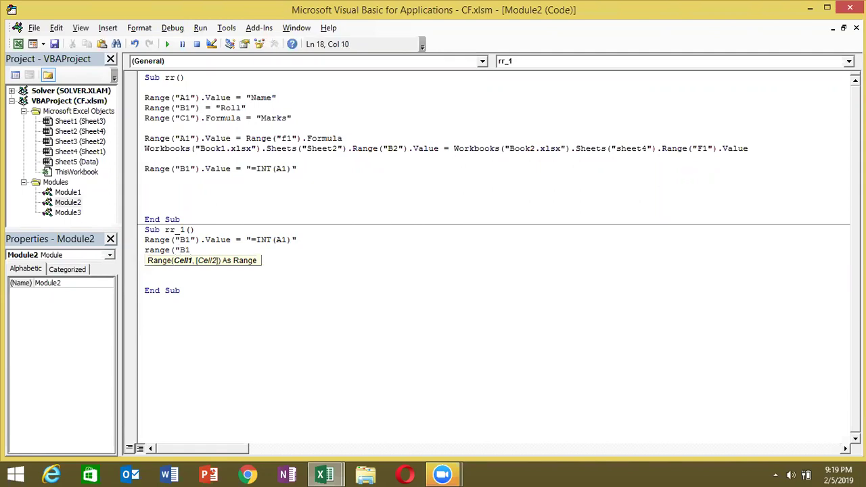
{"action": "type", "text": "\").v"}
{"action": "key", "text": "BackSpace"}
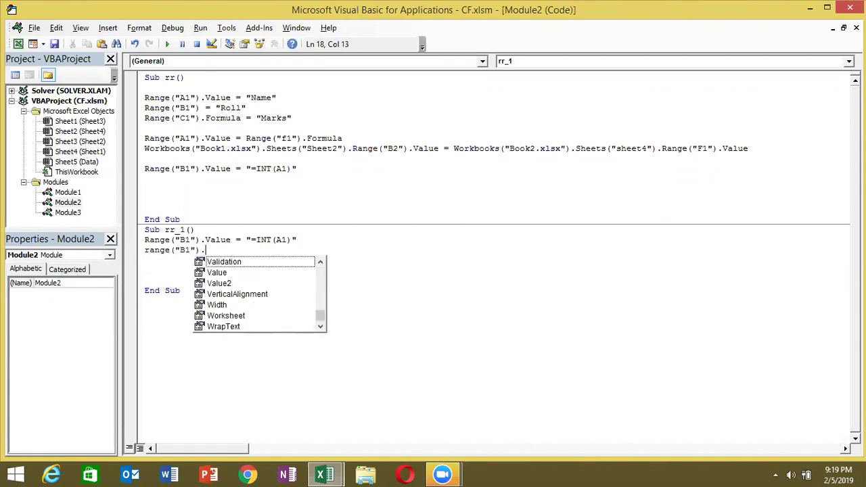
{"action": "type", "text": "cop"}
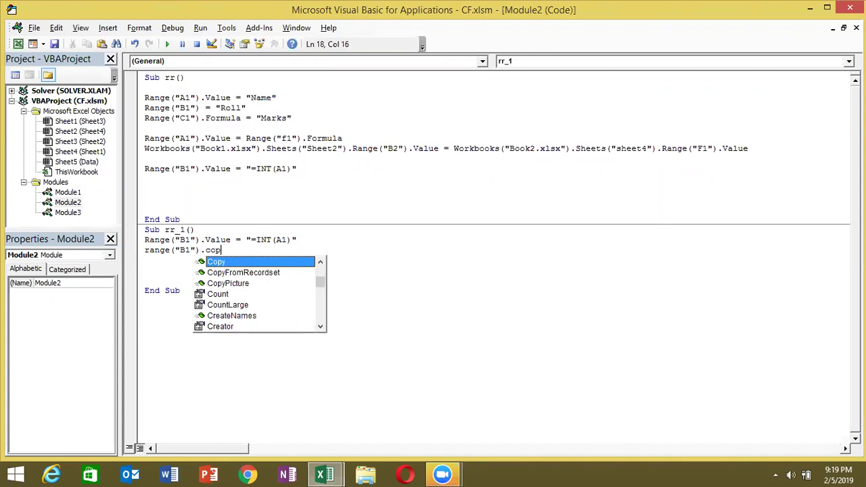
{"action": "key", "text": "Tab"}
{"action": "key", "text": "Return"}
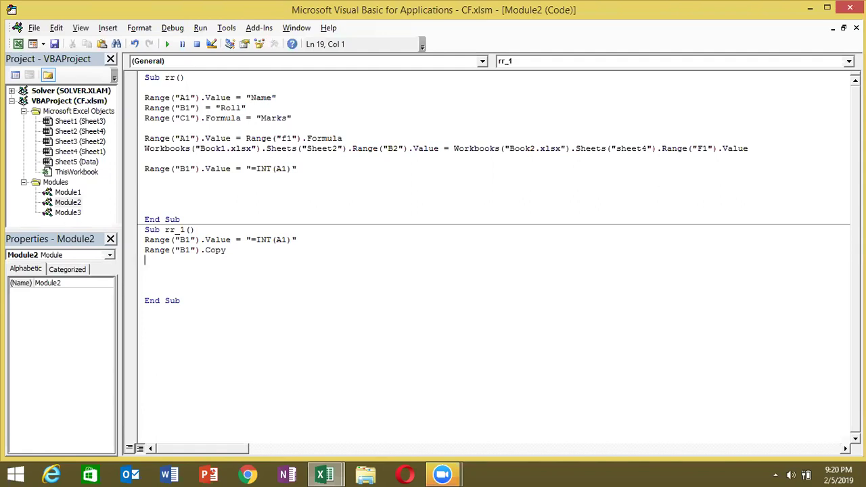
{"action": "key", "text": "Return"}
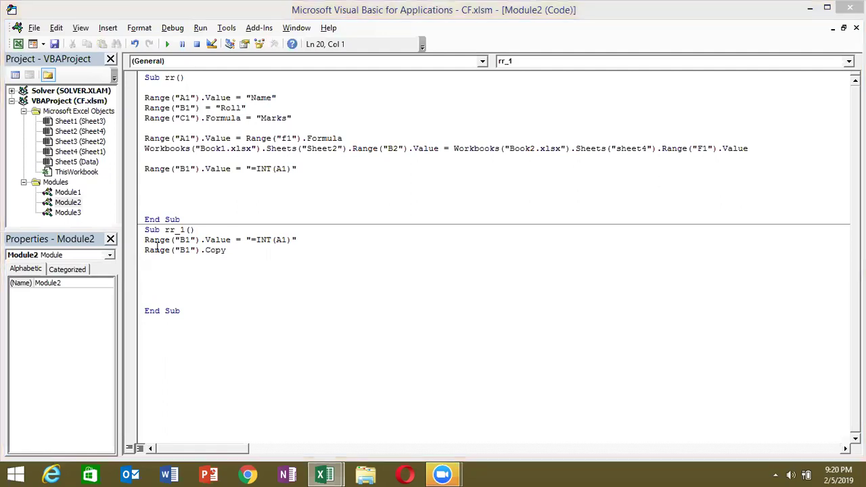
{"action": "key", "text": "alt+Tab"}
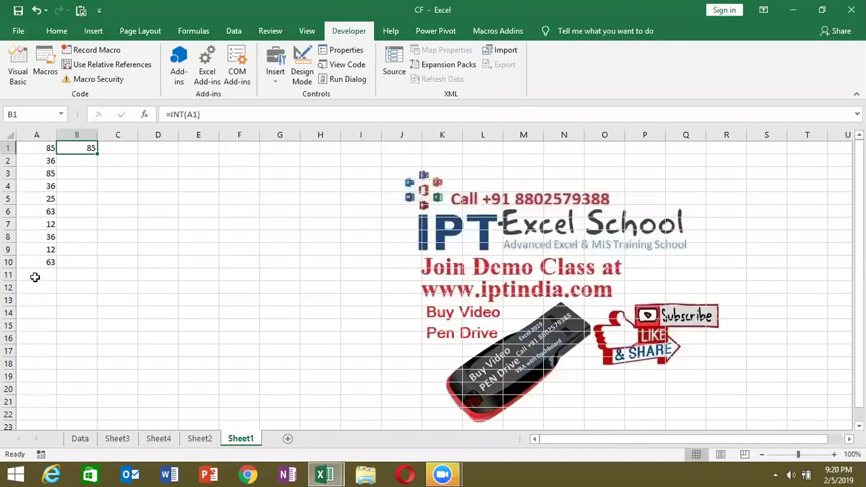
- Select B2:B10 on Sheet1, beside the filled cells of column A
{"action": "left_click", "coordinate": [47, 261]}
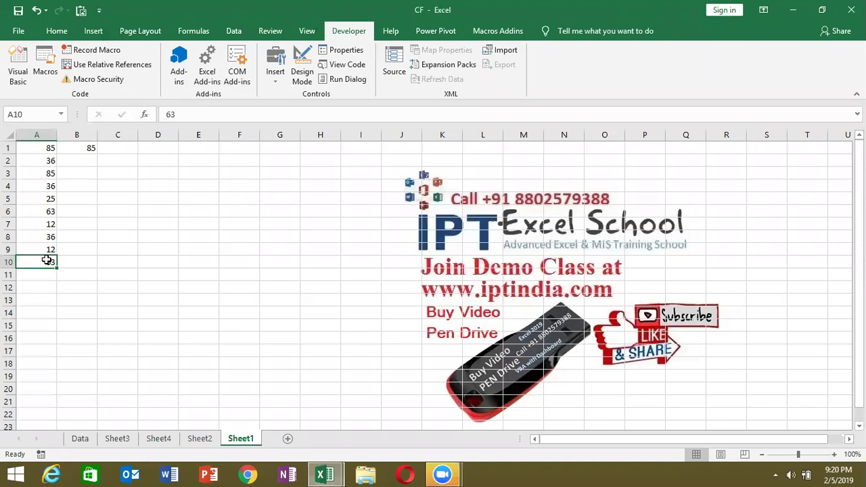
{"action": "key", "text": "Right"}
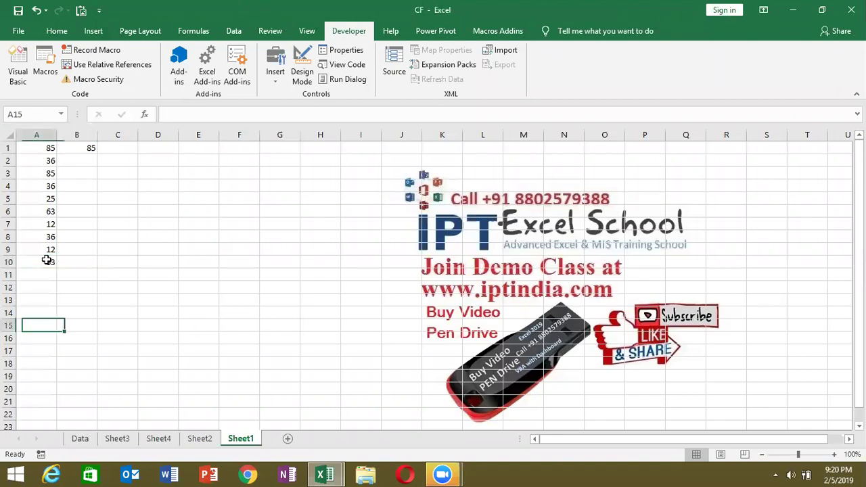
{"action": "key", "text": "Right"}
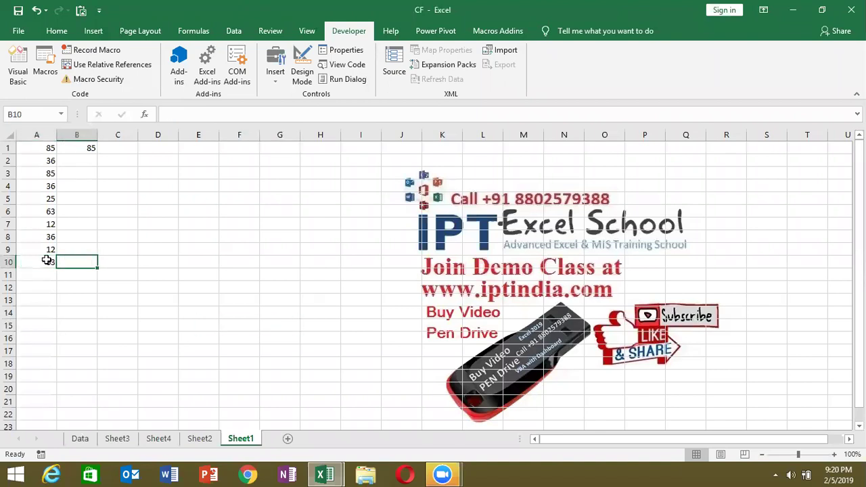
{"action": "key", "text": "ctrl+shift+Up"}
{"action": "key", "text": "shift+Down"}
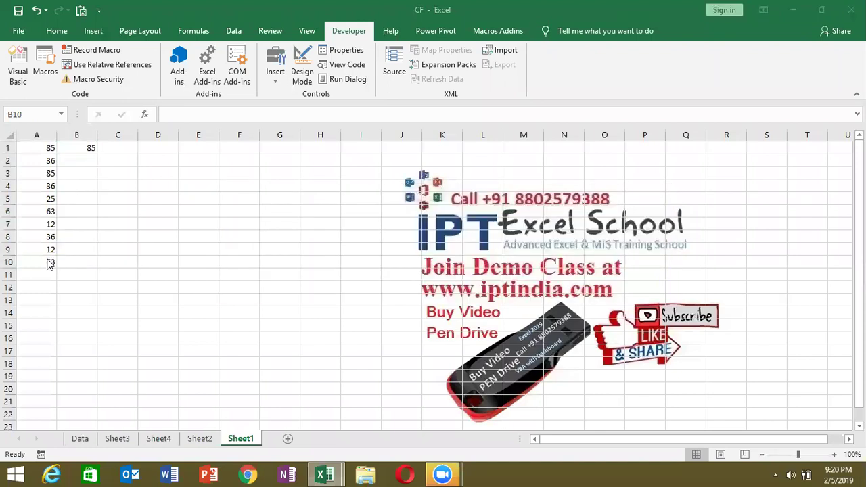
- In rr_1, begin the line Range("A65000").End
{"action": "key", "text": "alt+Tab"}
{"action": "type", "text": "range(\"A65000"}
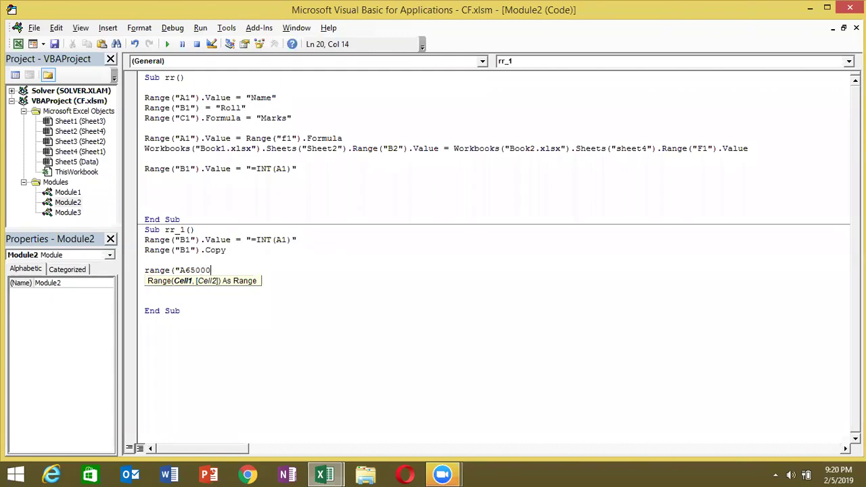
{"action": "type", "text": "\""}
{"action": "type", "text": ").e"}
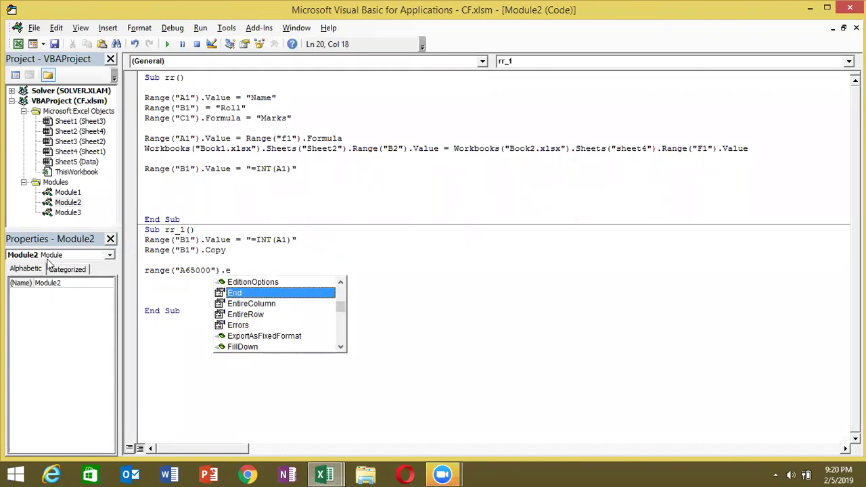
{"action": "key", "text": "Tab"}
- Finish the line with (xlUp).Offset(0,1).Select and return to the worksheet
{"action": "type", "text": "(xlu"}
{"action": "key", "text": "Tab"}
{"action": "type", "text": ")"}
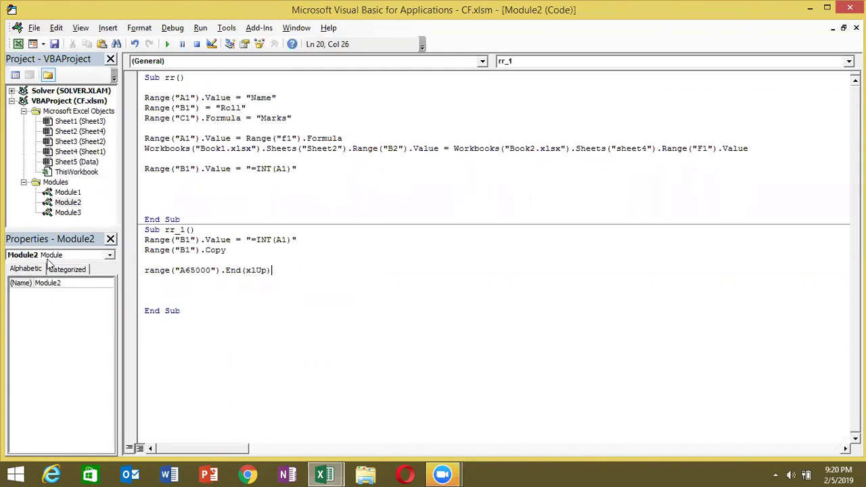
{"action": "type", "text": ".of"}
{"action": "key", "text": "Tab"}
{"action": "type", "text": "("}
{"action": "type", "text": "0,1"}
{"action": "type", "text": ".Offse"}
{"action": "key", "text": "Return"}
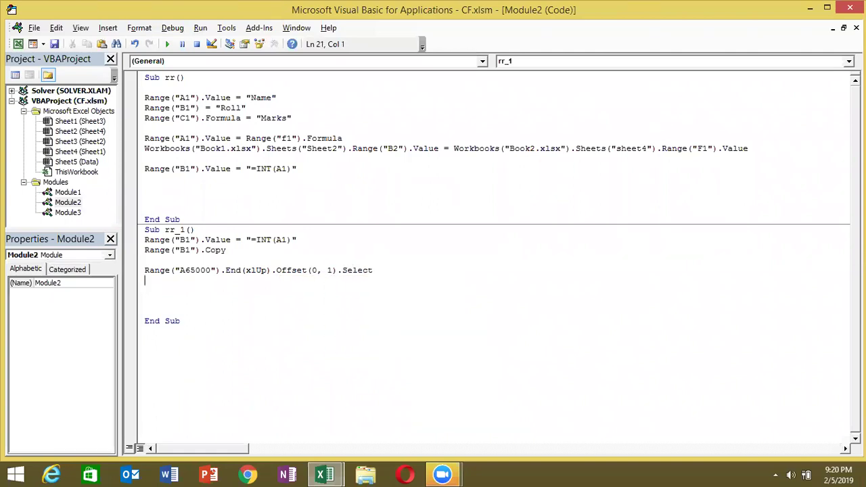
{"action": "key", "text": "alt+Tab"}
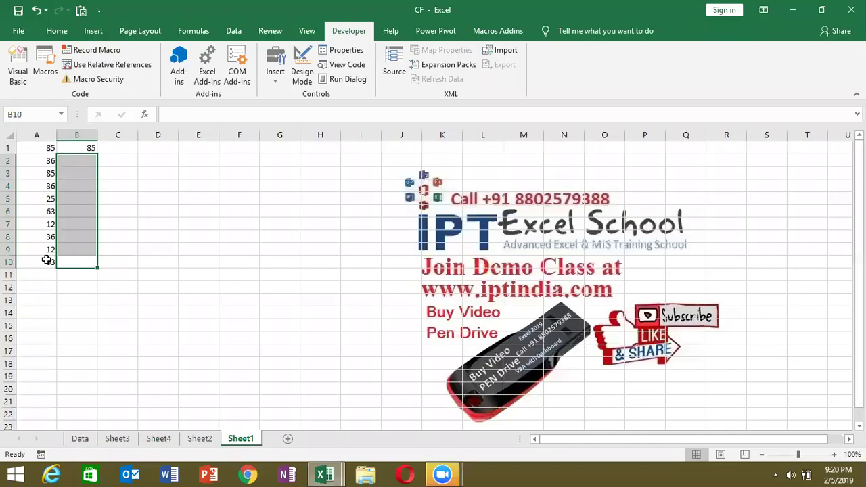
- On the sheet, jump from empty A22 up to the last filled cell and step right to B10
{"action": "left_click", "coordinate": [42, 414]}
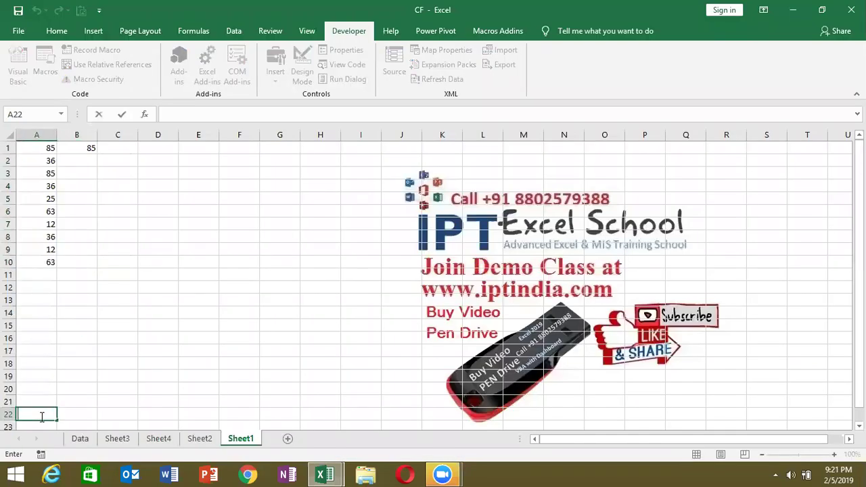
{"action": "key", "text": "Escape"}
{"action": "key", "text": "ctrl+Up"}
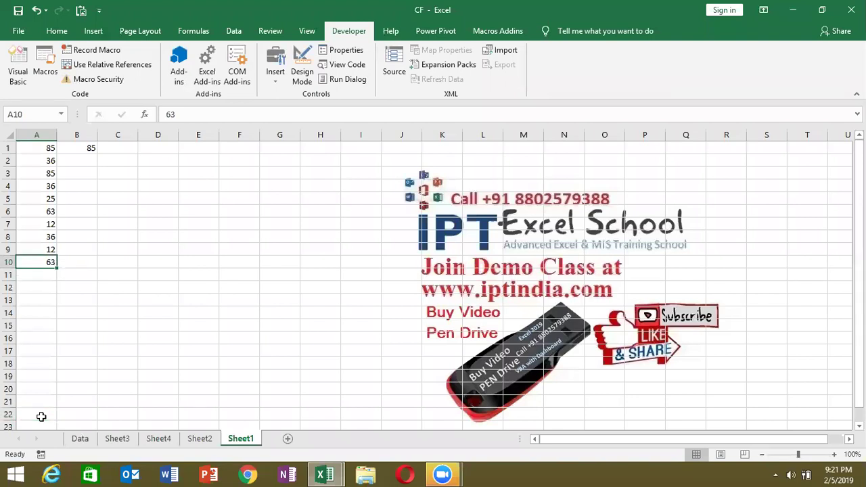
{"action": "key", "text": "Right"}
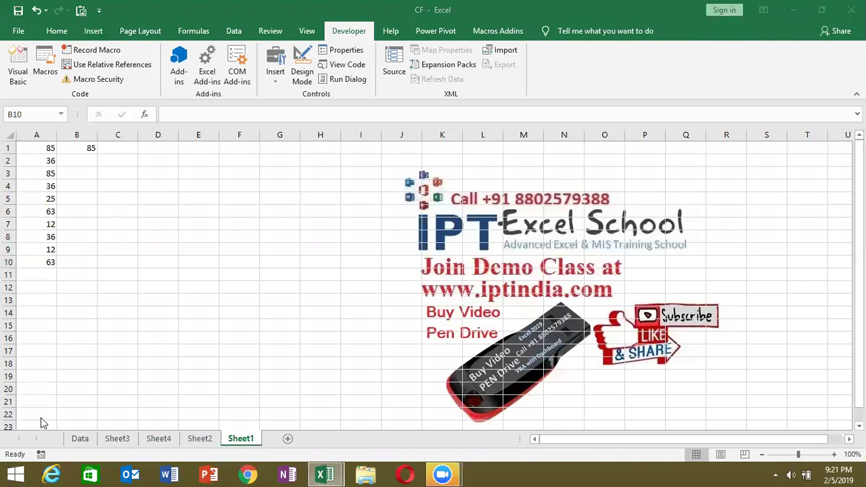
{"action": "key", "text": "alt+Tab"}
{"action": "key", "text": "alt+Tab"}
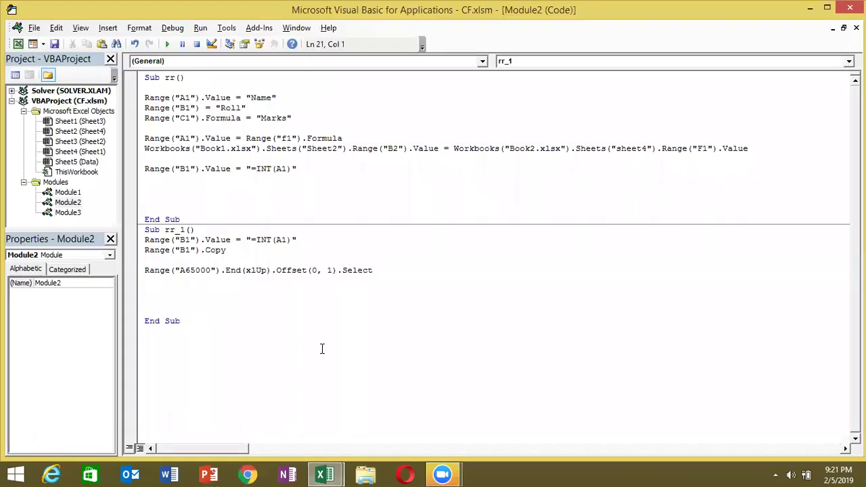
- Type range(activecell,activecell.End(xlUp)) on a new line below the Select line
{"action": "left_click", "coordinate": [332, 270]}
{"action": "left_click", "coordinate": [156, 280]}
{"action": "type", "text": "range(activecell,activecell."}
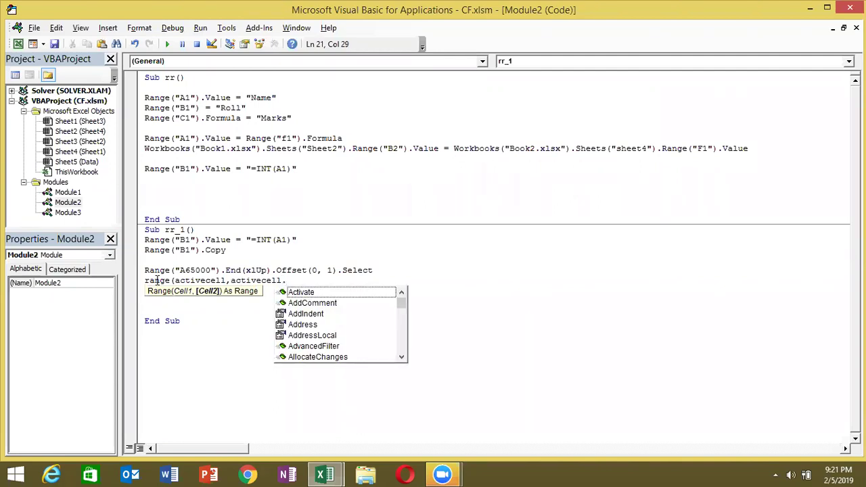
{"action": "type", "text": "En"}
{"action": "key", "text": "Tab"}
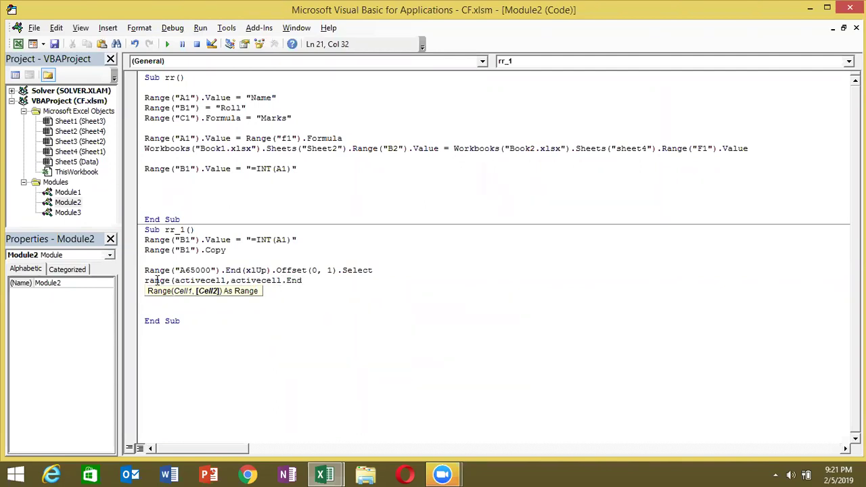
{"action": "type", "text": "("}
{"action": "key", "text": "Down"}
{"action": "key", "text": "Down"}
{"action": "key", "text": "Down"}
{"action": "key", "text": "Down"}
{"action": "key", "text": "Tab"}
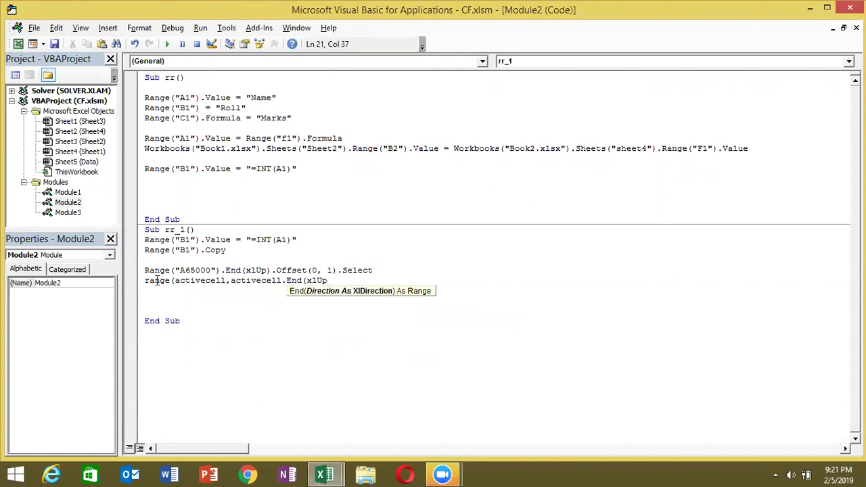
{"action": "type", "text": ")"}
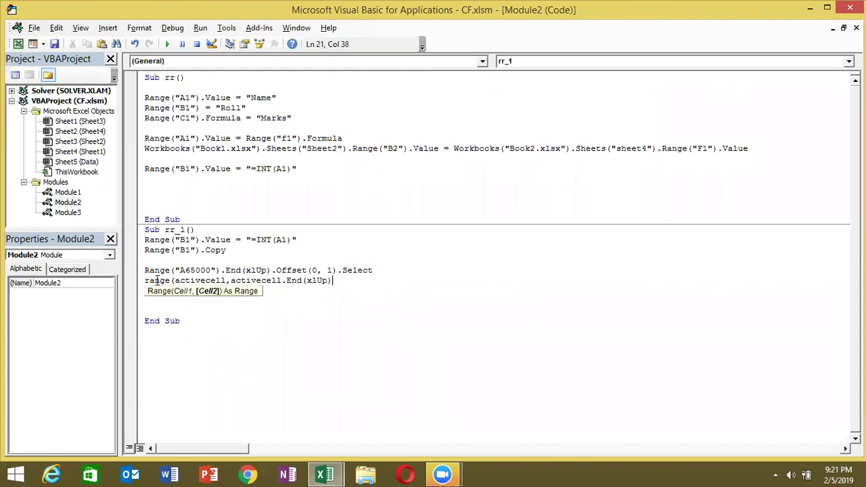
- Test Ctrl+Shift+Up on the sheet, selecting B10 up to B1, then shrinking to B2:B10
{"action": "key", "text": "alt+Tab"}
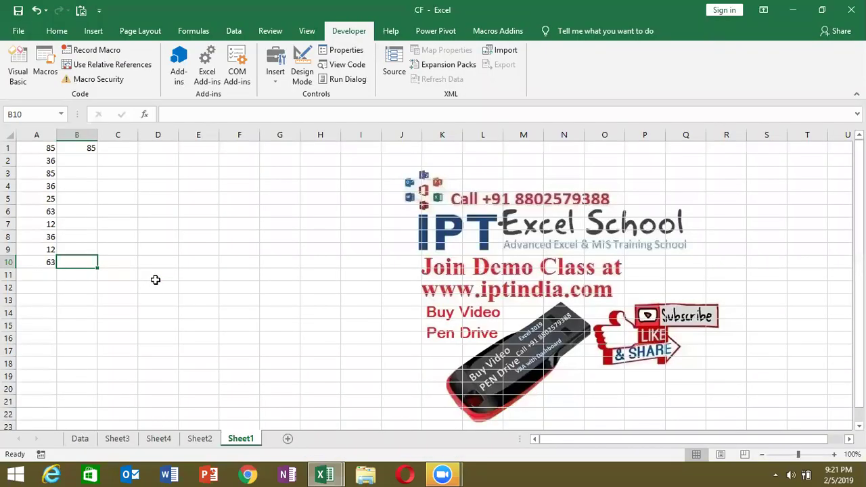
{"action": "key", "text": "ctrl+shift+Up"}
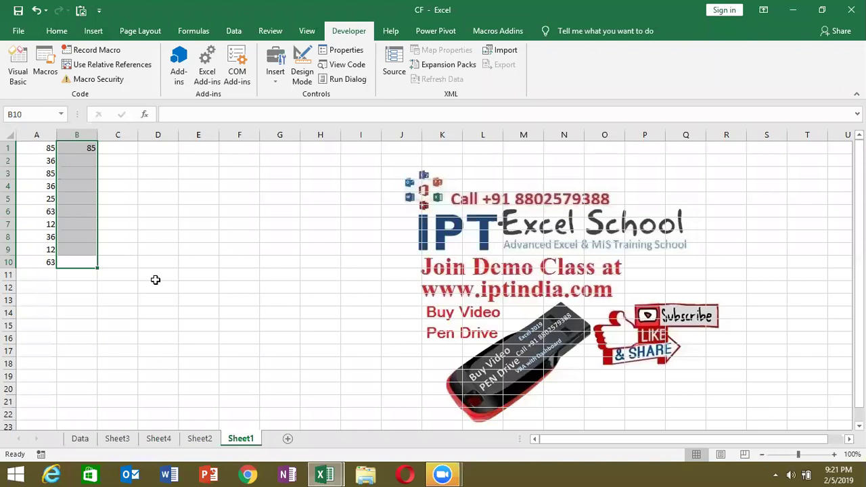
{"action": "key", "text": "shift+Down"}
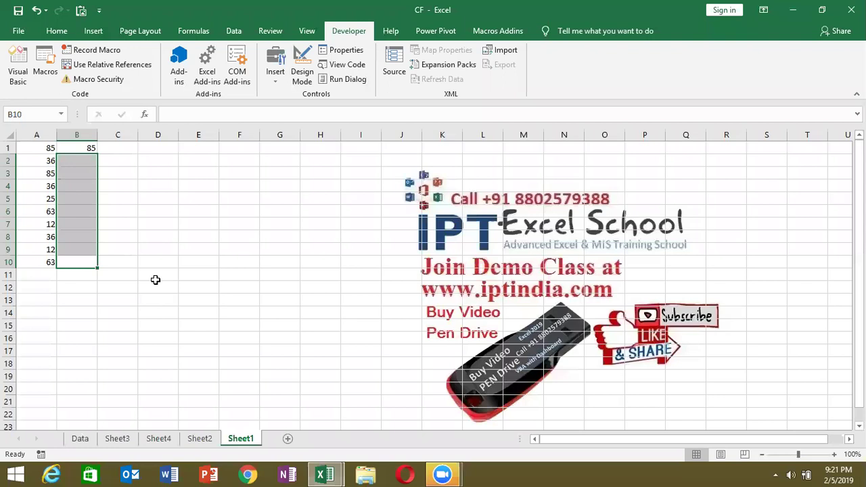
{"action": "key", "text": "alt+Tab"}
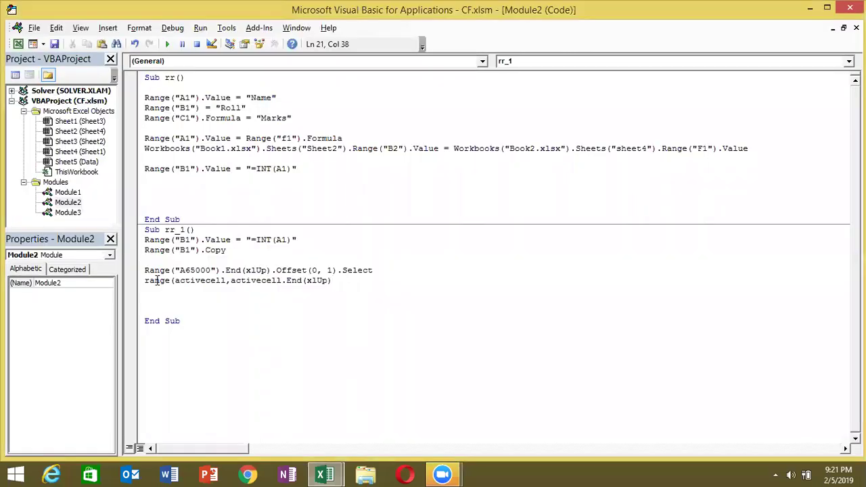
- Append .Offset(1,0)) to the range line, ending it in .Select, and add an activesheet.paste line
{"action": "type", "text": ".Offset(1,0)).pas"}
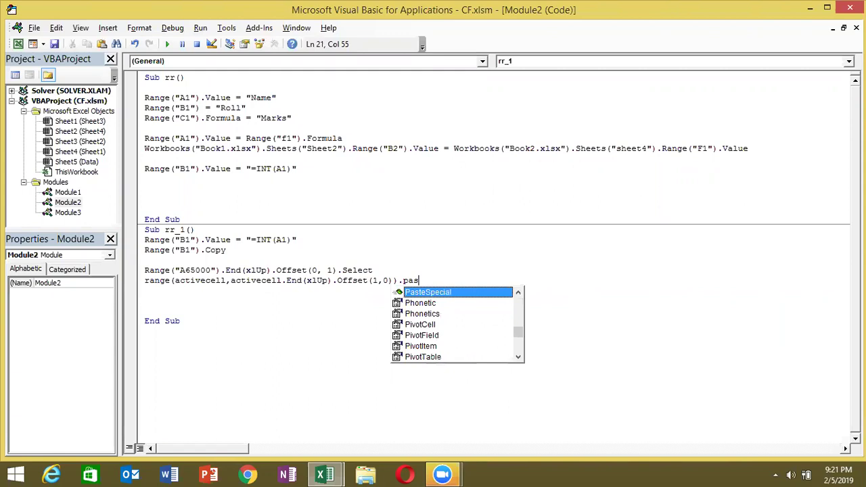
{"action": "key", "text": "Return"}
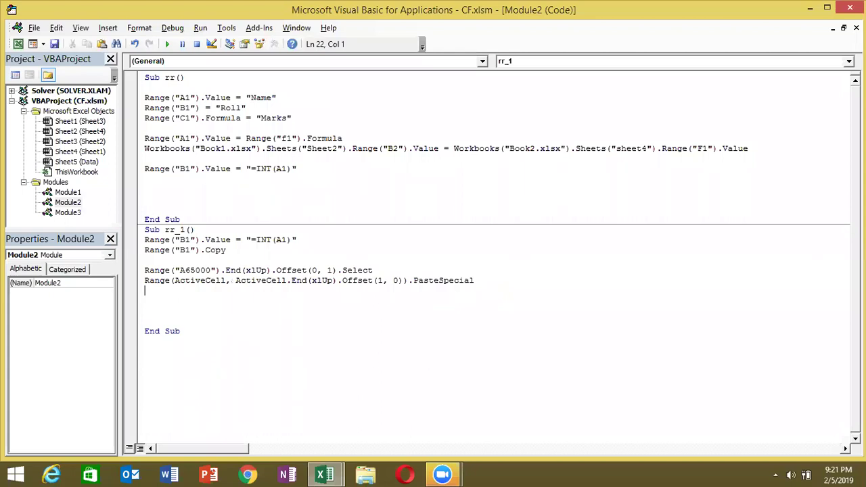
{"action": "left_click", "coordinate": [491, 282]}
{"action": "key", "text": "BackSpace"}
{"action": "key", "text": "BackSpace"}
{"action": "key", "text": "BackSpace"}
{"action": "key", "text": "BackSpace"}
{"action": "key", "text": "BackSpace"}
{"action": "key", "text": "BackSpace"}
{"action": "key", "text": "BackSpace"}
{"action": "key", "text": "BackSpace"}
{"action": "type", "text": ".se"}
{"action": "key", "text": "Tab"}
{"action": "key", "text": "Return"}
{"action": "type", "text": "ctivesheet.p"}
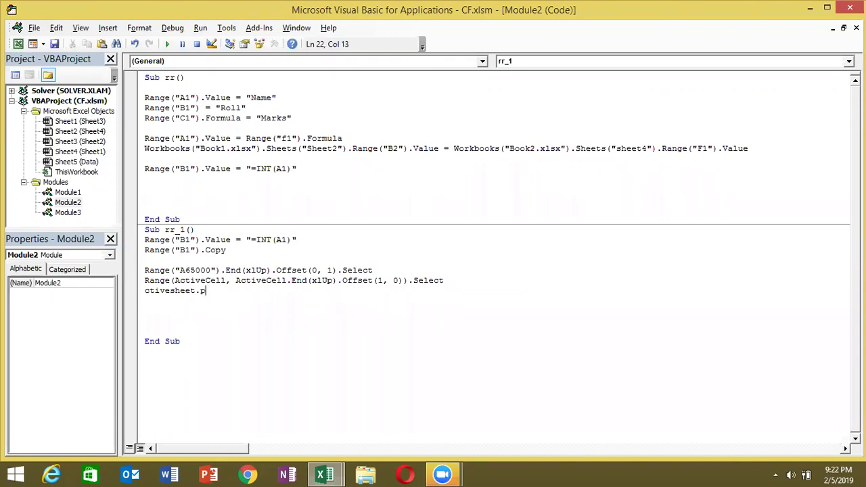
{"action": "type", "text": "aste"}
- Fix the misspelled ActiveSheet.Paste line and comment it out
{"action": "left_click", "coordinate": [148, 290]}
{"action": "type", "text": "a"}
{"action": "left_click", "coordinate": [152, 305]}
{"action": "left_click", "coordinate": [146, 291]}
{"action": "type", "text": "'"}
- Change the range line's ending from .Select to .PasteSpecial
{"action": "left_click", "coordinate": [466, 279]}
{"action": "key", "text": "BackSpace"}
{"action": "key", "text": "BackSpace"}
{"action": "key", "text": "BackSpace"}
{"action": "key", "text": "BackSpace"}
{"action": "key", "text": "BackSpace"}
{"action": "key", "text": "BackSpace"}
{"action": "type", "text": ".p"}
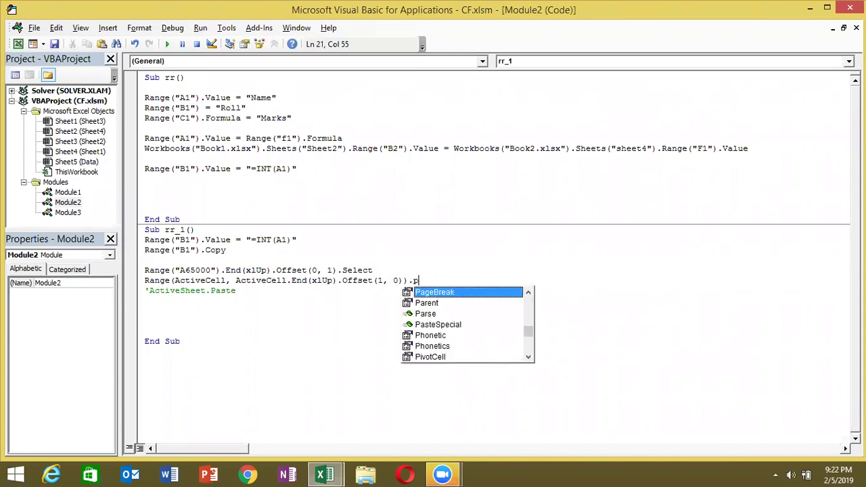
{"action": "key", "text": "Down"}
{"action": "key", "text": "Down"}
{"action": "key", "text": "Down"}
{"action": "key", "text": "Down"}
{"action": "key", "text": "Up"}
{"action": "key", "text": "Tab"}
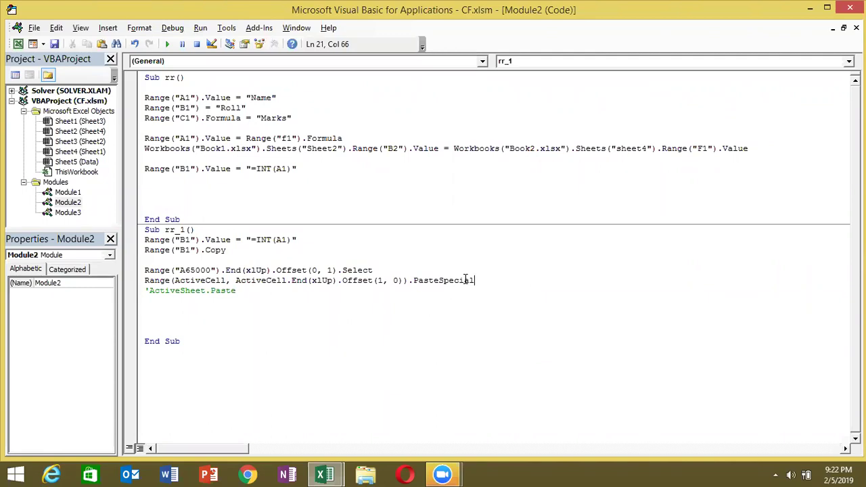
{"action": "key", "text": "BackSpace"}
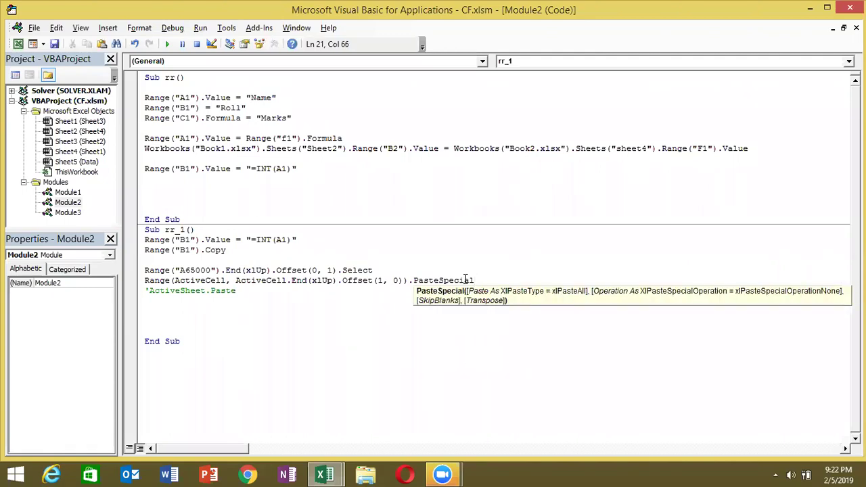
- Trim the commented line, review PasteSpecial's paste type options like xlPasteValues, and run rr_1
{"action": "key", "text": "Down"}
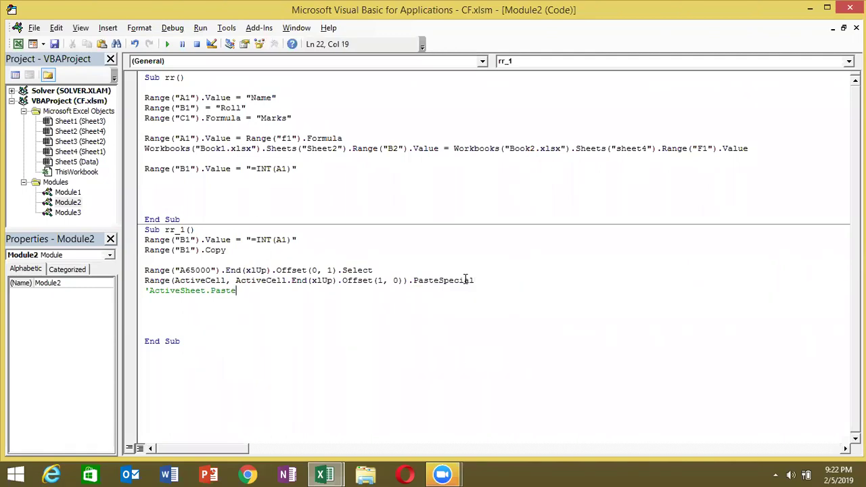
{"action": "key", "text": "BackSpace"}
{"action": "left_click", "coordinate": [476, 280]}
{"action": "key", "text": "ctrl+j"}
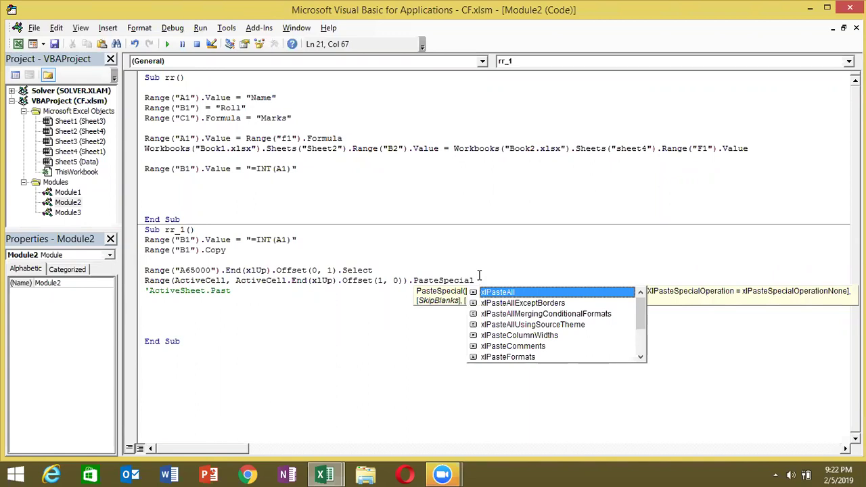
{"action": "key", "text": "Down"}
{"action": "key", "text": "Down"}
{"action": "key", "text": "Down"}
{"action": "key", "text": "Down"}
{"action": "key", "text": "Down"}
{"action": "key", "text": "Down"}
{"action": "key", "text": "Down"}
{"action": "key", "text": "Down"}
{"action": "key", "text": "Down"}
{"action": "key", "text": "Down"}
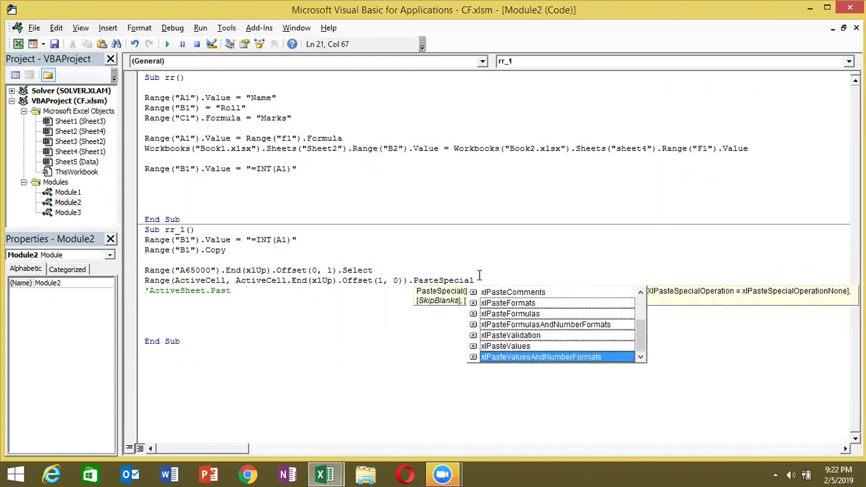
{"action": "key", "text": "Up"}
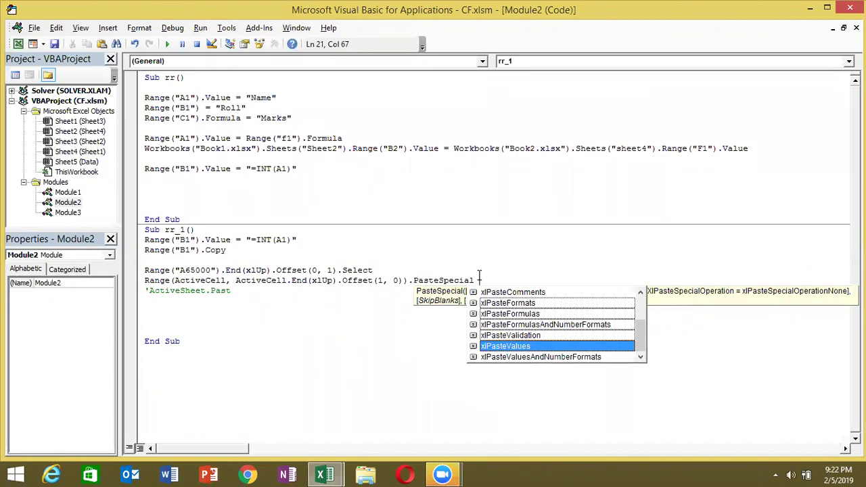
{"action": "key", "text": "Escape"}
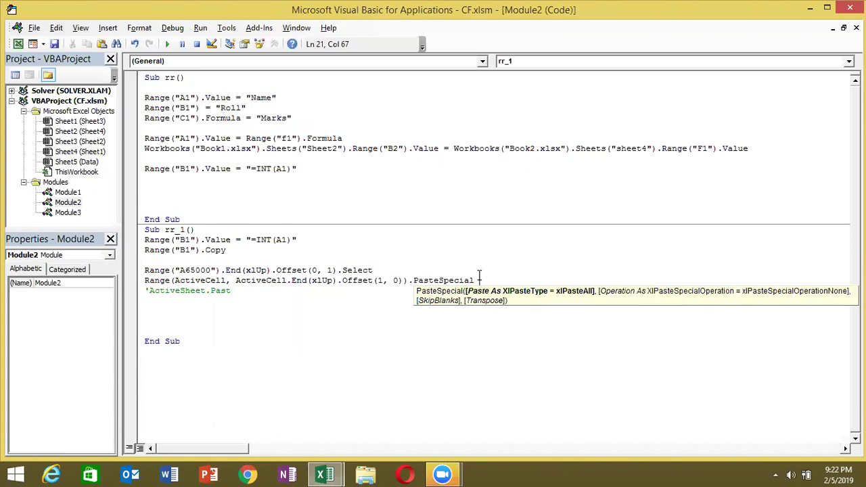
{"action": "key", "text": "BackSpace"}
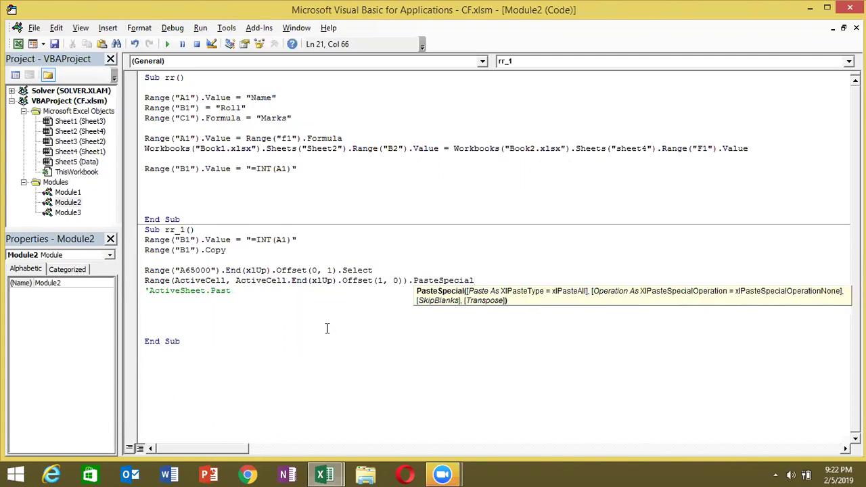
{"action": "left_click", "coordinate": [257, 309]}
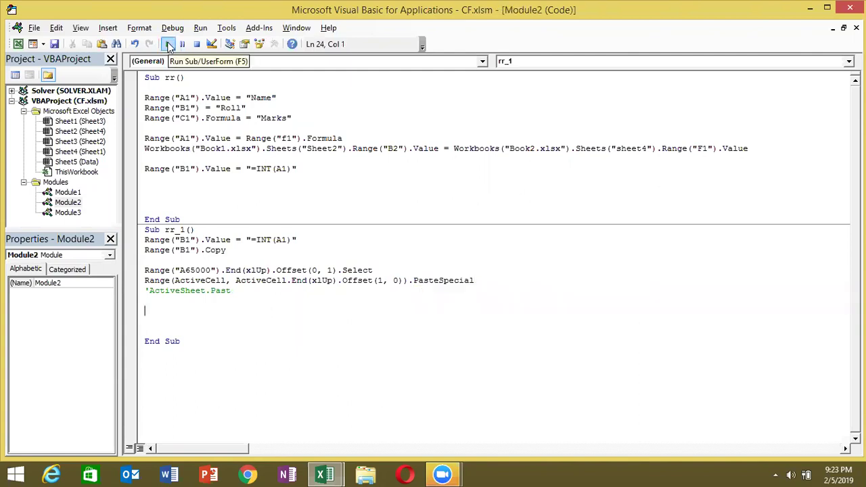
{"action": "left_click", "coordinate": [169, 45]}
- Clear B1:B10 and enter =IF(A1>50,"OK","Pending") in B1
{"action": "key", "text": "alt+Tab"}
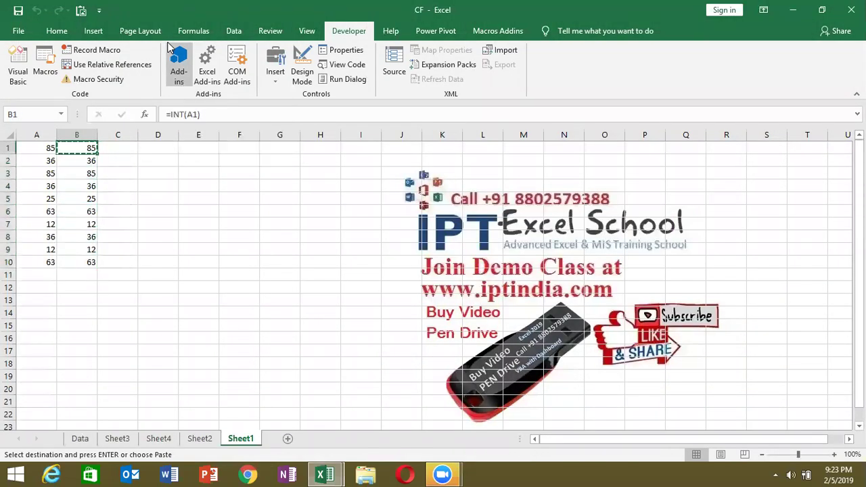
{"action": "key", "text": "Delete"}
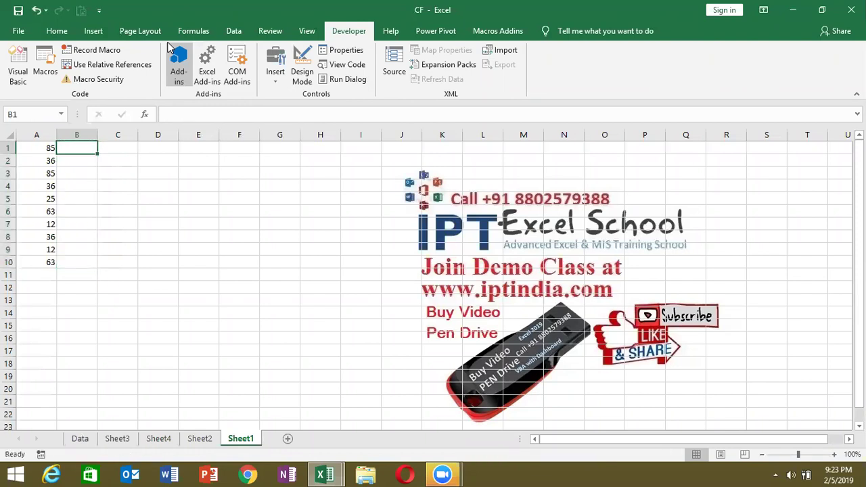
{"action": "type", "text": "=IF("}
{"action": "key", "text": "Left"}
{"action": "type", "text": ">50,\"OK\",\"Pending\""}
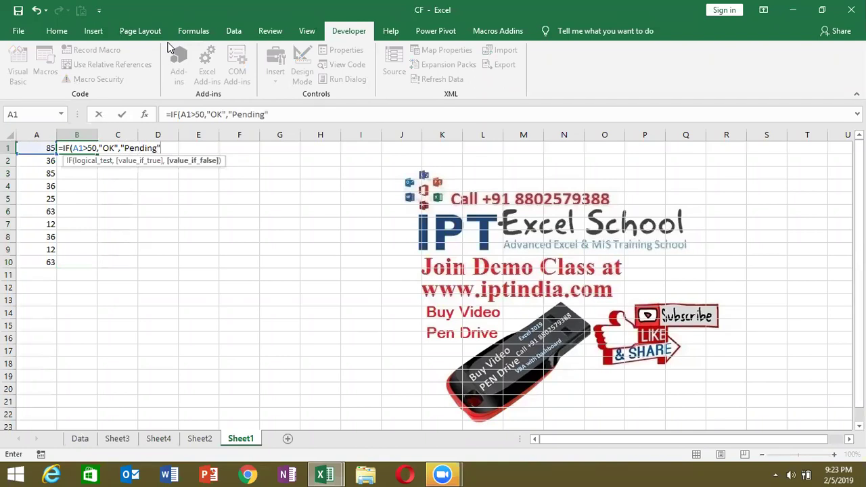
{"action": "type", "text": ")"}
{"action": "key", "text": "ctrl+Return"}
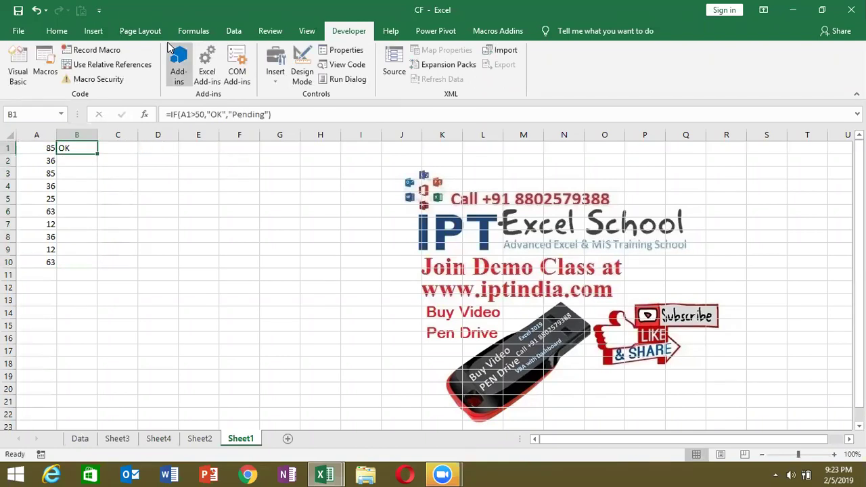
- Fill the IF formula down to B10 and review B1's formula text
{"action": "double_click", "coordinate": [97, 154]}
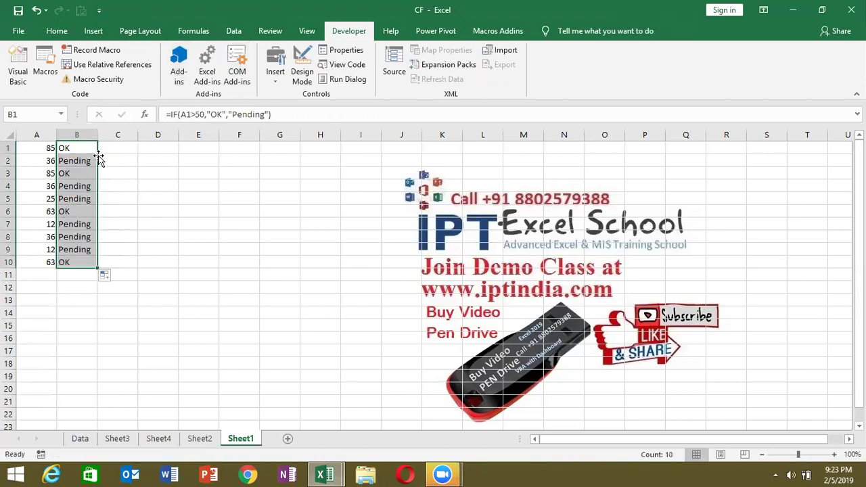
{"action": "left_click", "coordinate": [85, 149]}
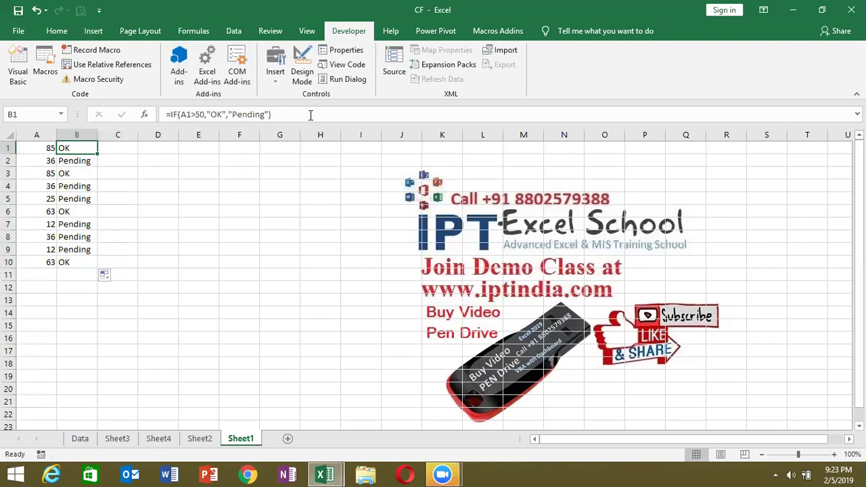
{"action": "left_click_drag", "start_coordinate": [310, 115], "coordinate": [90, 110]}
{"action": "key", "text": "Escape"}
{"action": "key", "text": "alt+Tab"}
{"action": "key", "text": "alt+Tab"}
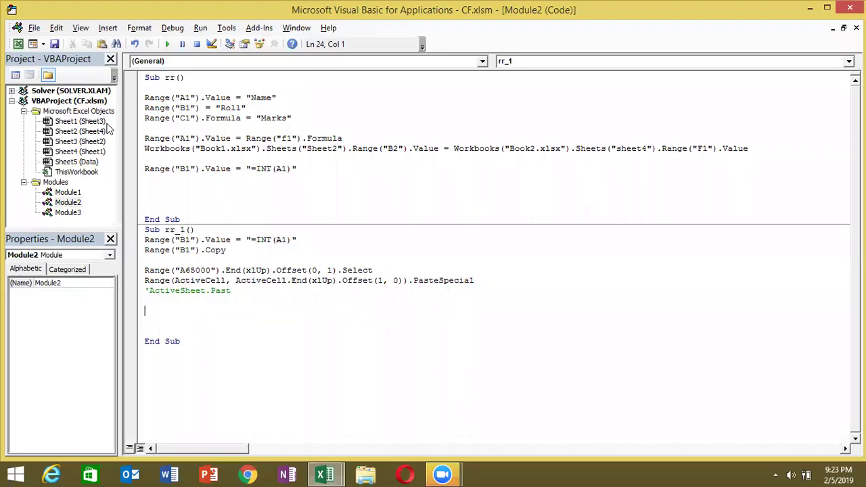
- Replace the INT formula in the code with the IF formula, run it, and dismiss the compile error
{"action": "left_click_drag", "start_coordinate": [294, 240], "coordinate": [251, 241]}
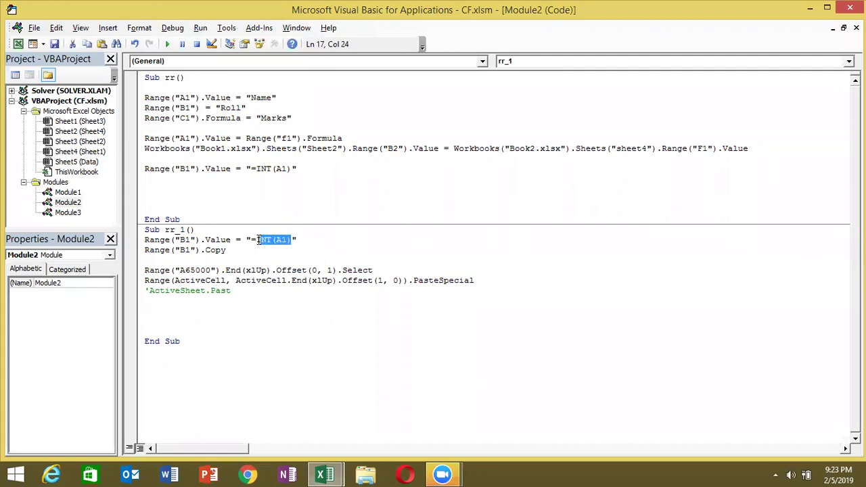
{"action": "key", "text": "ctrl+v"}
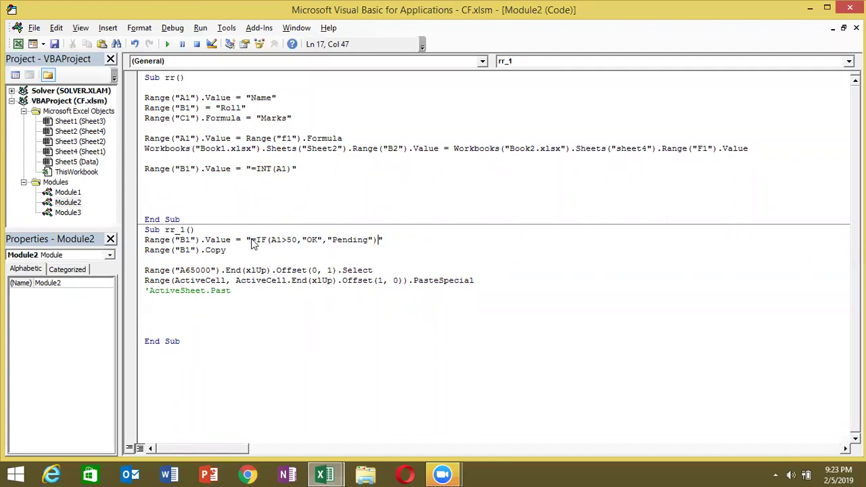
{"action": "left_click", "coordinate": [262, 262]}
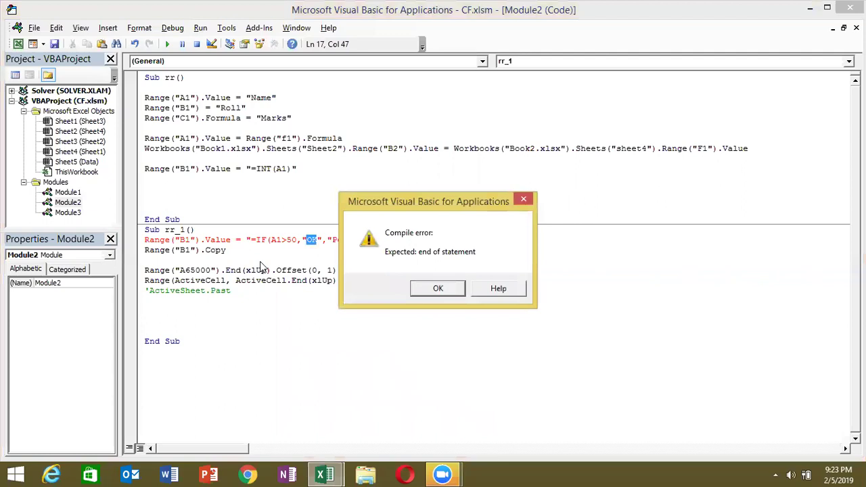
{"action": "left_click", "coordinate": [437, 288]}
{"action": "left_click", "coordinate": [379, 301]}
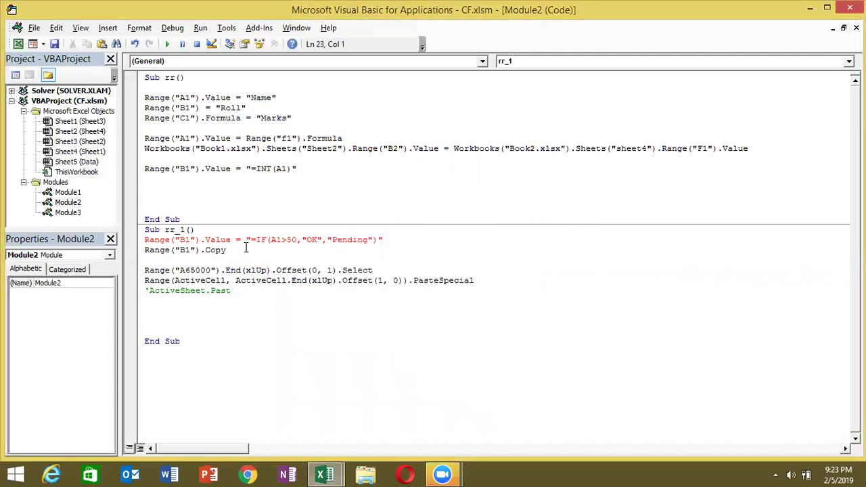
- Highlight the formula's opening, OK and Pending parts to show the quoting problem
{"action": "left_click_drag", "start_coordinate": [246, 240], "coordinate": [306, 239]}
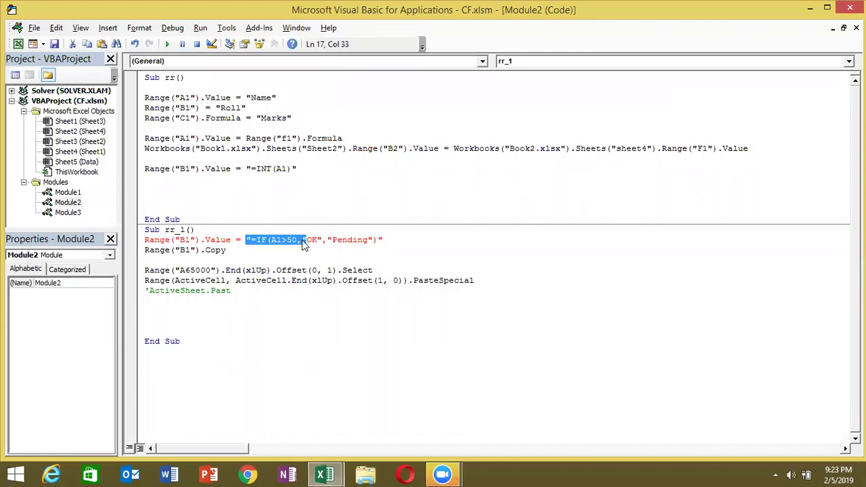
{"action": "left_click_drag", "start_coordinate": [302, 240], "coordinate": [318, 240]}
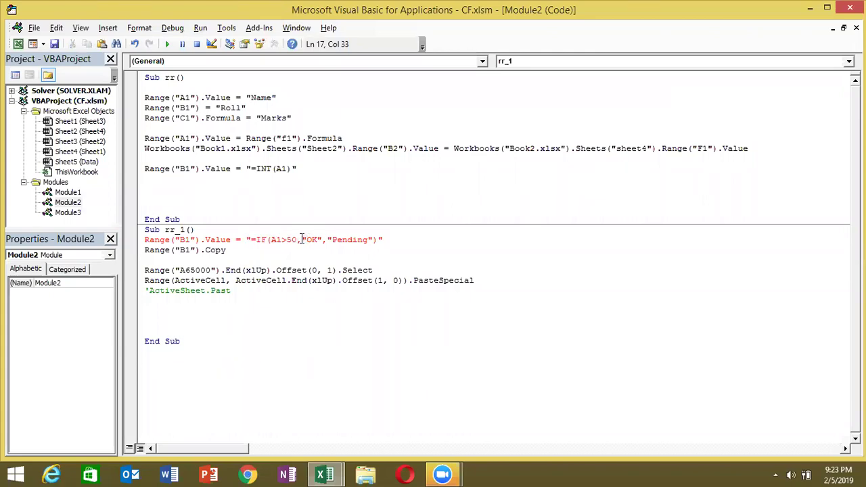
{"action": "left_click_drag", "start_coordinate": [327, 239], "coordinate": [374, 241]}
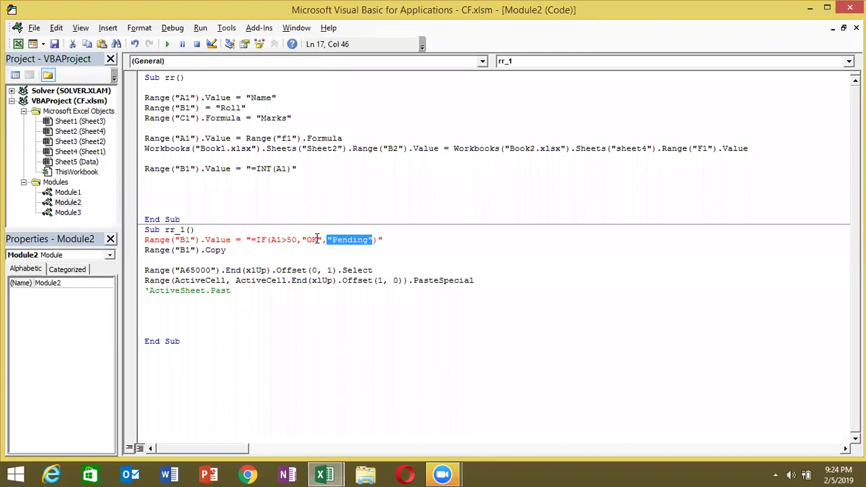
{"action": "left_click_drag", "start_coordinate": [247, 240], "coordinate": [308, 237]}
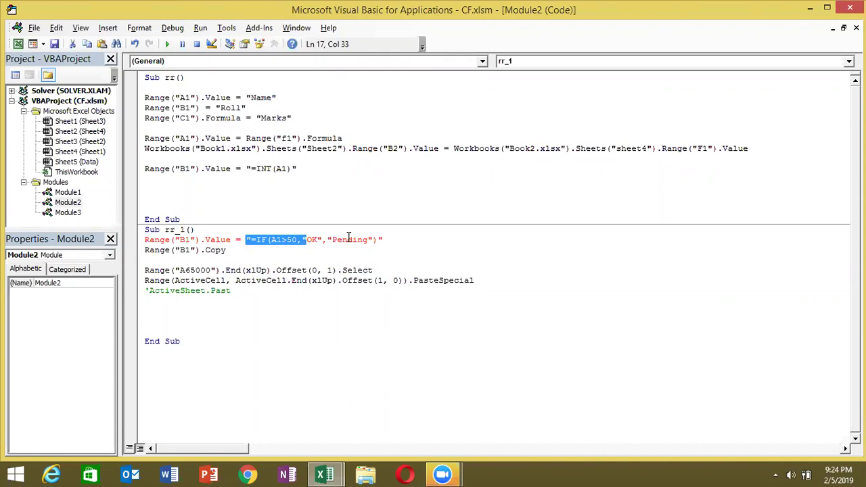
- Double the quotes to get =IF(A1>50,""OK"",""Pending"") and run rr_1
{"action": "left_click", "coordinate": [309, 240]}
{"action": "type", "text": "\""}
{"action": "left_click", "coordinate": [323, 239]}
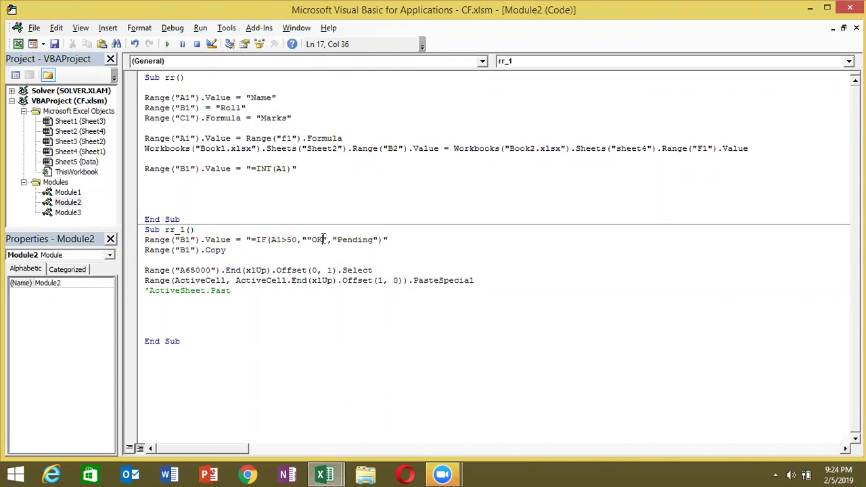
{"action": "type", "text": "\""}
{"action": "left_click", "coordinate": [343, 239]}
{"action": "type", "text": "\""}
{"action": "left_click", "coordinate": [390, 239]}
{"action": "type", "text": "\")"}
{"action": "left_click", "coordinate": [385, 268]}
{"action": "left_click", "coordinate": [168, 45]}
- Check the OK/Pending results in column B, then return to the code and mark the doubled quotes around OK
{"action": "key", "text": "alt+Tab"}
{"action": "key", "text": "alt+Tab"}
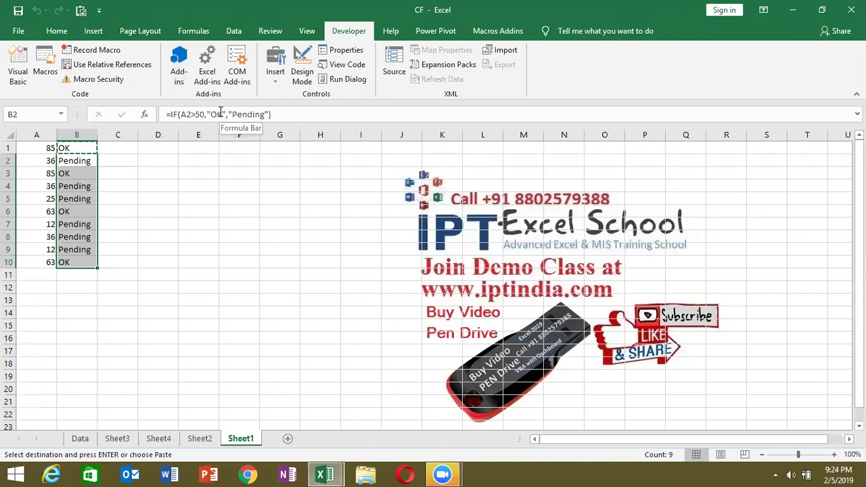
{"action": "key", "text": "alt+Tab"}
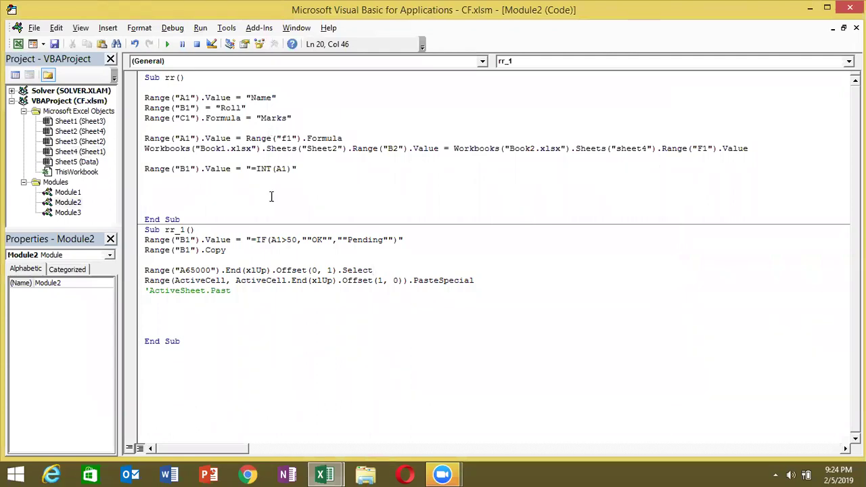
{"action": "left_click_drag", "start_coordinate": [297, 240], "coordinate": [308, 241]}
{"action": "left_click", "coordinate": [307, 240]}
- Add Range("A1", "C15").Select as the last line of Sub rr
{"action": "left_click", "coordinate": [212, 282]}
{"action": "left_click", "coordinate": [166, 199]}
{"action": "type", "text": "range(\"A1\",C15"}
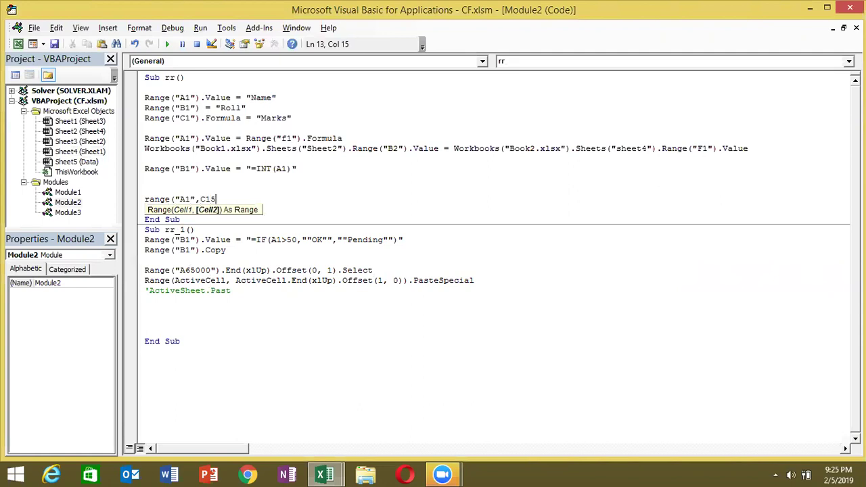
{"action": "left_click", "coordinate": [200, 199]}
{"action": "type", "text": "\""}
{"action": "key", "text": "End"}
{"action": "type", "text": "\""}
{"action": "type", "text": ").Select"}
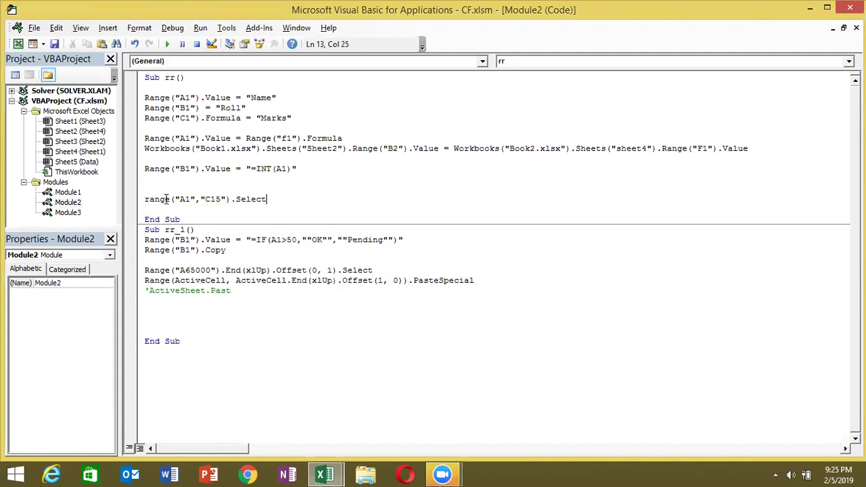
{"action": "key", "text": "Return"}
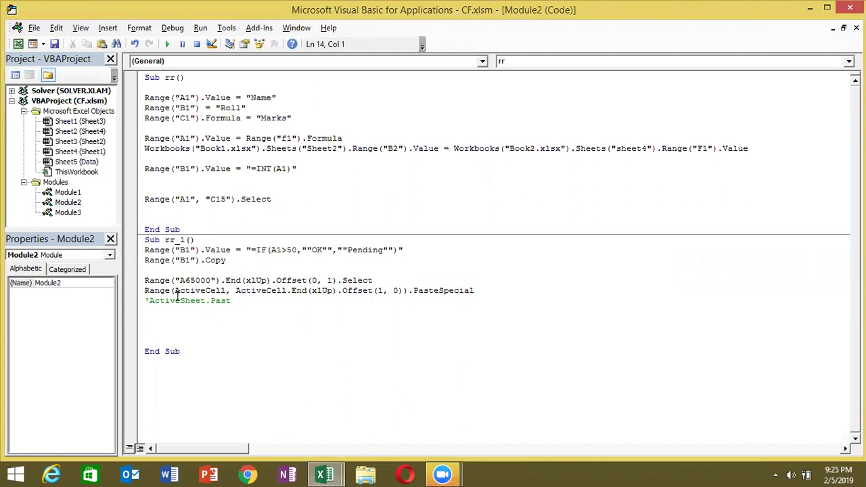
{"action": "left_click_drag", "start_coordinate": [174, 291], "coordinate": [404, 291]}
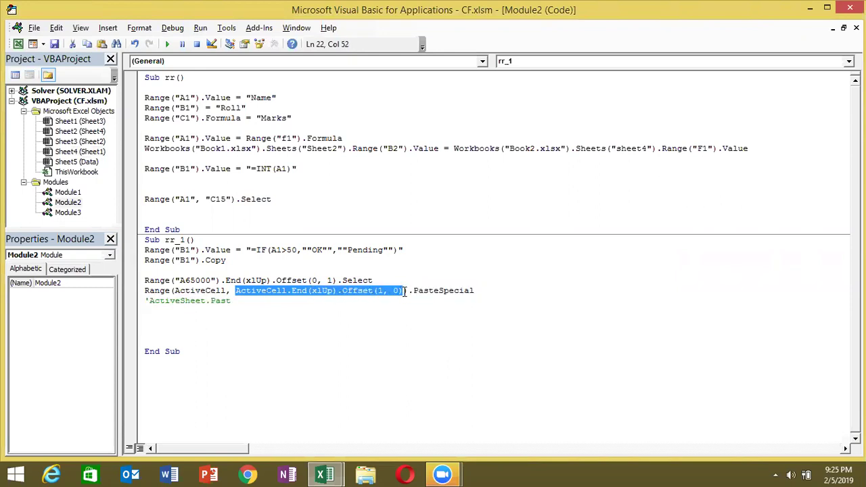
- Paste the copied result into B10 and select B2 through B10 on the sheet
{"action": "key", "text": "alt+F11"}
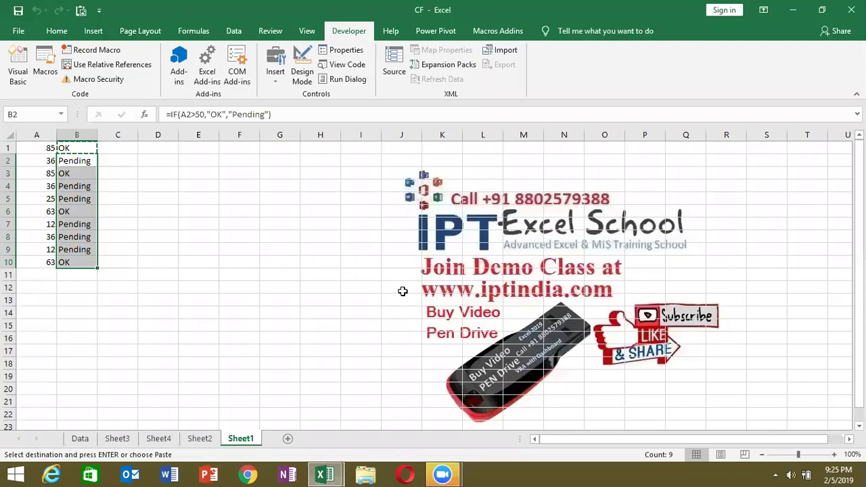
{"action": "left_click", "coordinate": [64, 261]}
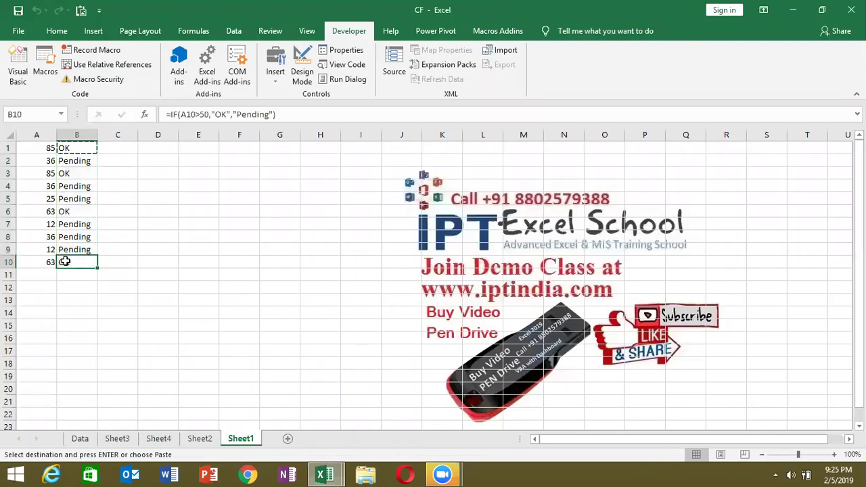
{"action": "key", "text": "ctrl+v"}
{"action": "left_click", "coordinate": [73, 163], "text": "shift"}
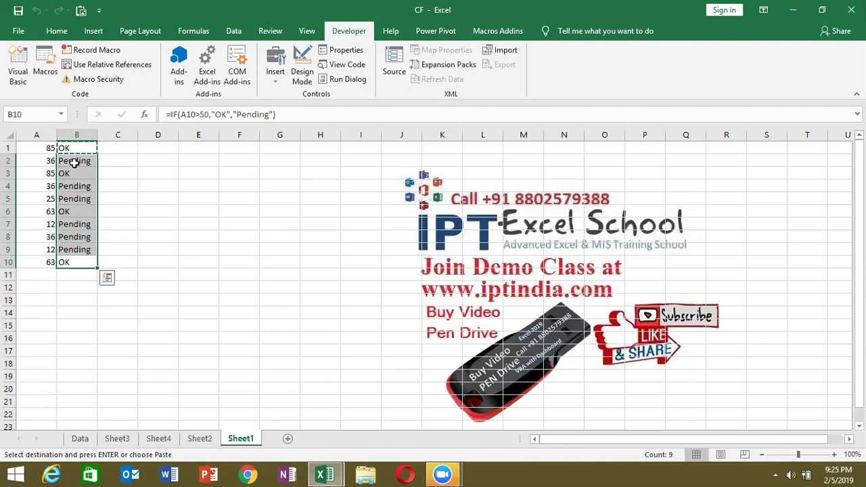
{"action": "key", "text": "alt+F11"}
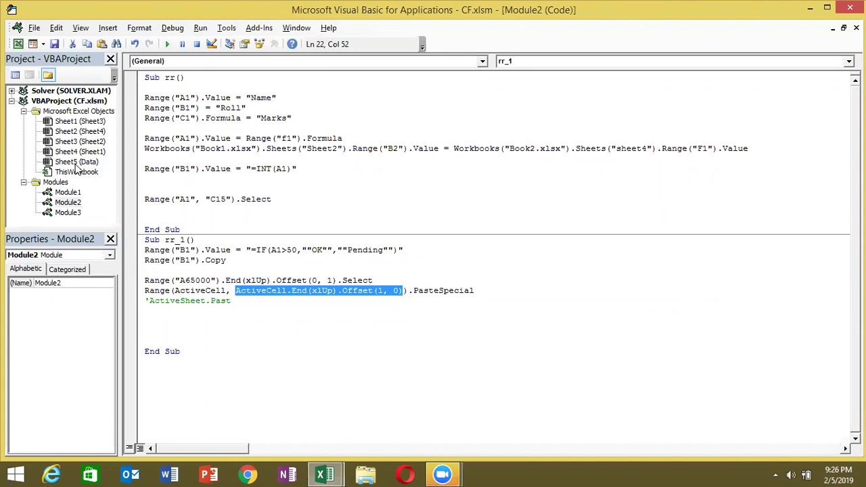
- Select all of Module2's code from the first line down
{"action": "key", "text": "Down"}
{"action": "key", "text": "Down"}
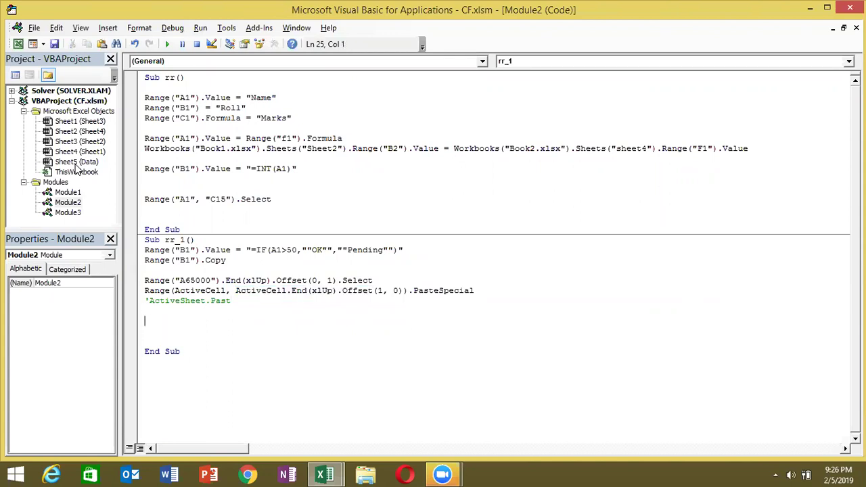
{"action": "key", "text": "ctrl+shift+F2"}
{"action": "key", "text": "Up"}
{"action": "key", "text": "Up"}
{"action": "key", "text": "Up"}
{"action": "left_click_drag", "start_coordinate": [191, 354], "coordinate": [131, 79]}
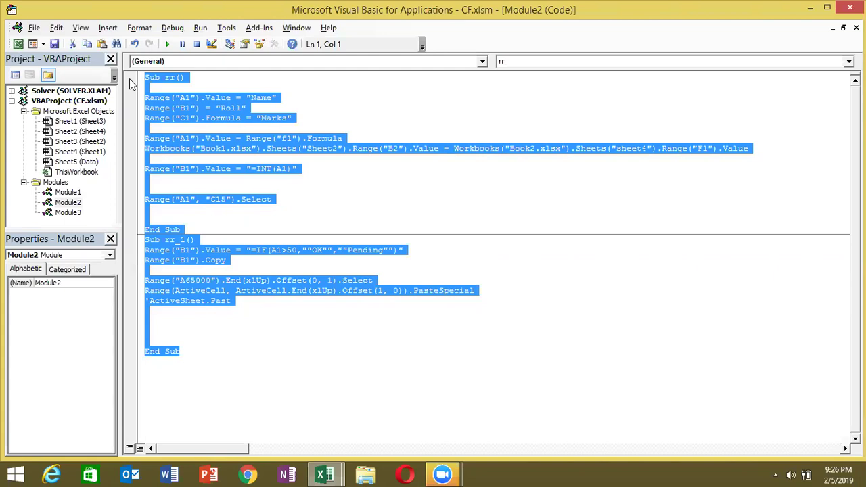
{"action": "key", "text": "alt+o"}
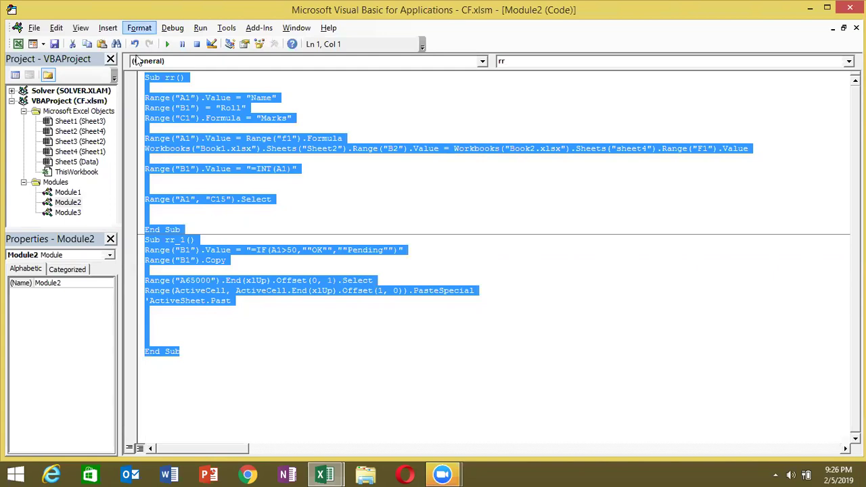
{"action": "key", "text": "Escape"}
{"action": "key", "text": "Left"}
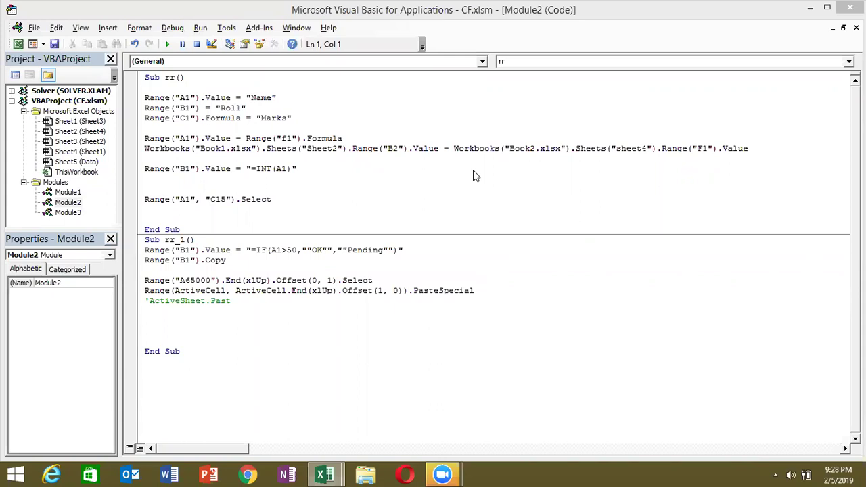
{"action": "left_click", "coordinate": [206, 374]}
{"action": "left_click_drag", "start_coordinate": [207, 374], "coordinate": [143, 79]}
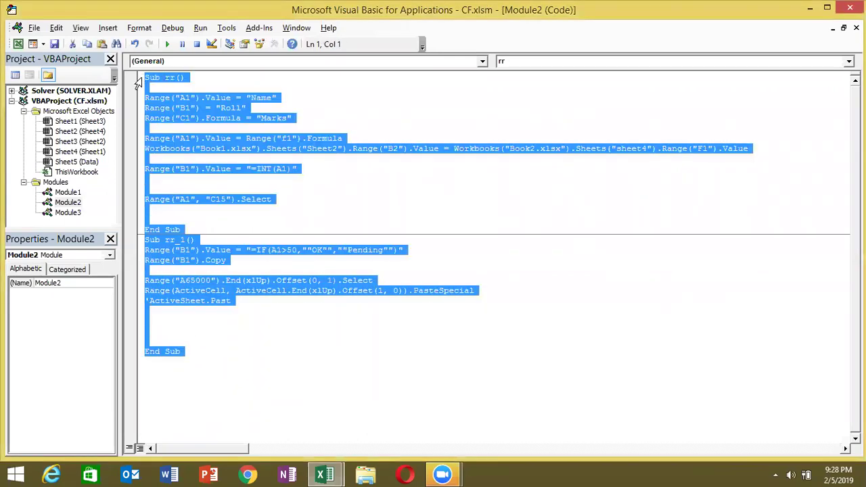
- Load gmail.com in Chrome, then show the desktop
{"action": "left_click", "coordinate": [252, 474]}
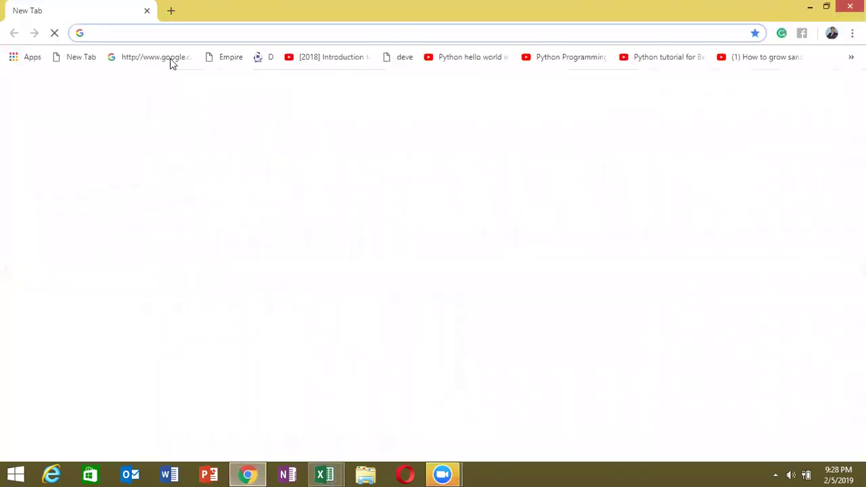
{"action": "type", "text": "gm"}
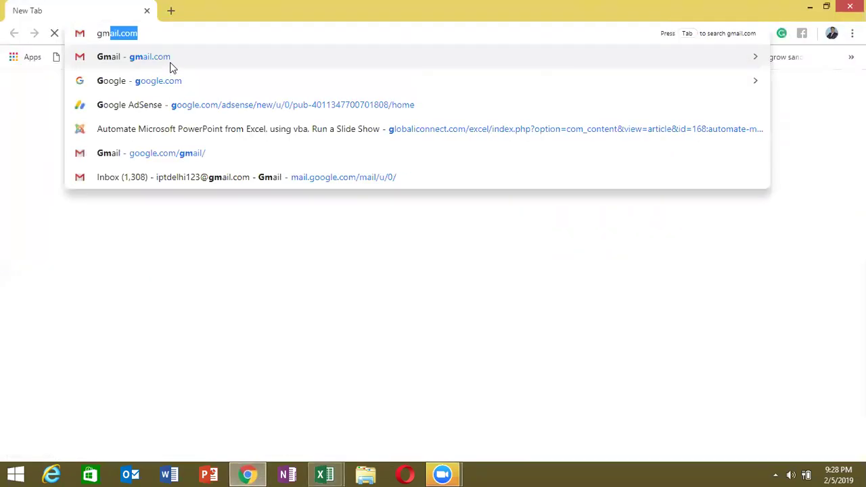
{"action": "type", "text": "ail.com"}
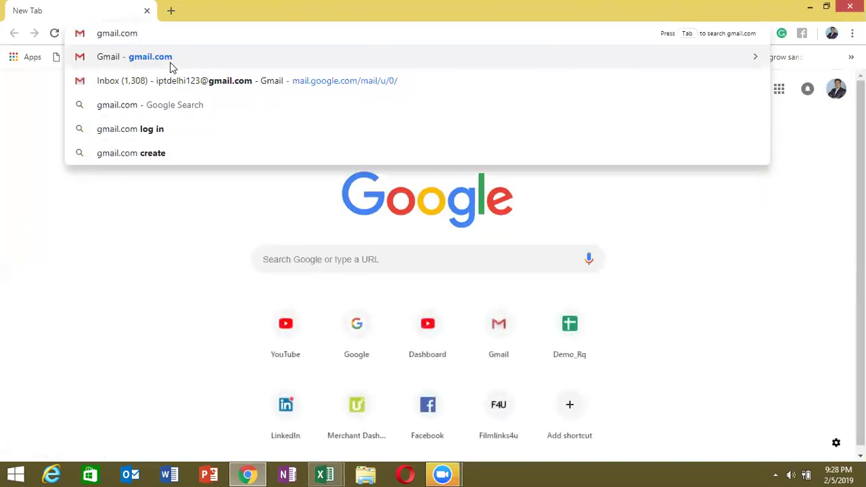
{"action": "key", "text": "Return"}
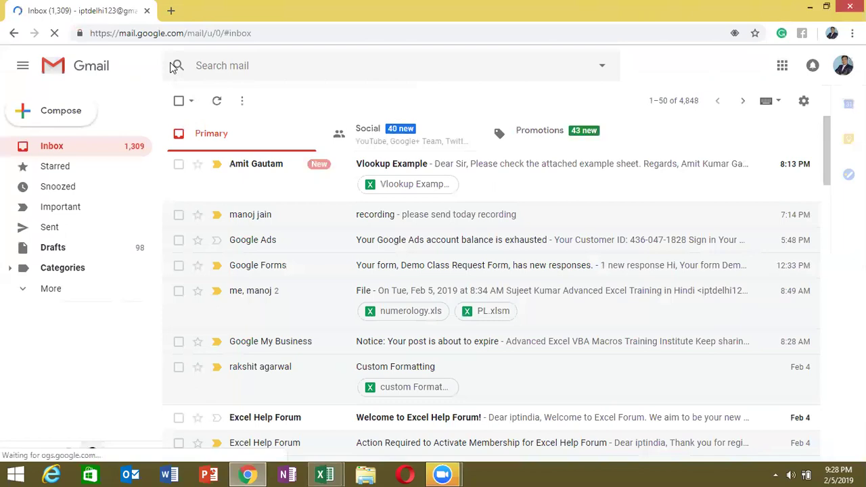
{"action": "key", "text": "super+d"}
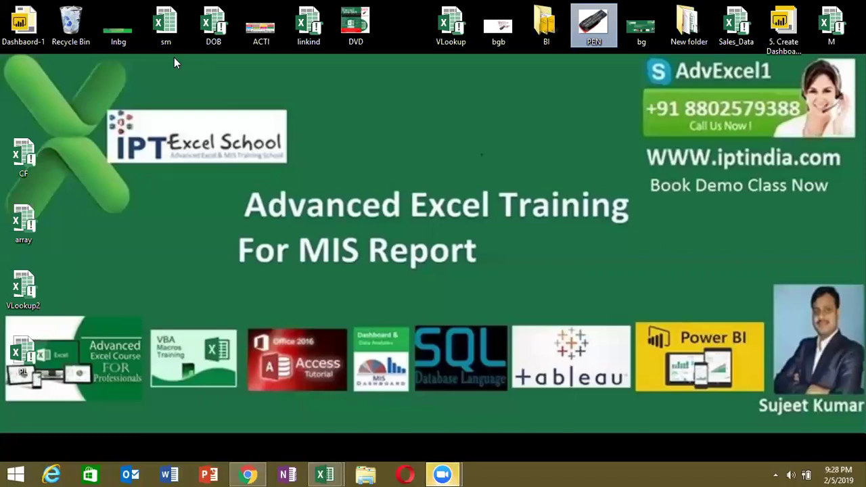
- Open Zoom's "End Meeting or Leave Meeting?" dialog with Alt+Q
{"action": "key", "text": "alt+q"}
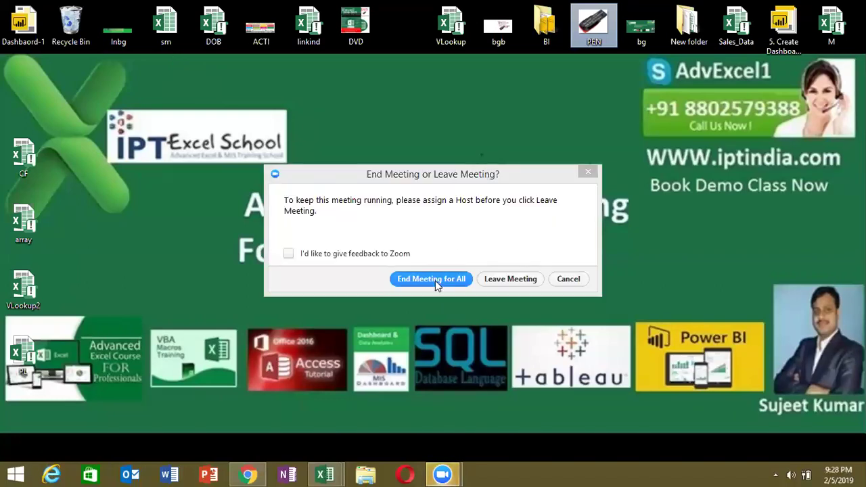